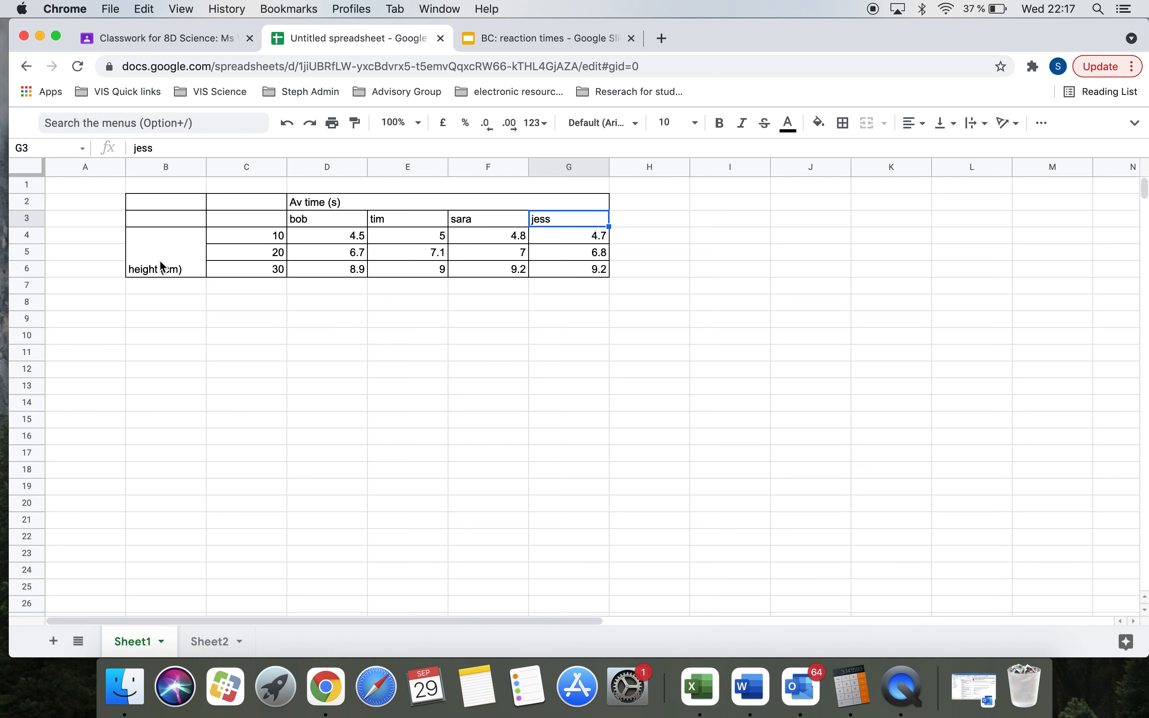
Step: Check the 10, 20 and 30 cm drop height values and the merged Av time (s) header
left_click(270, 237)
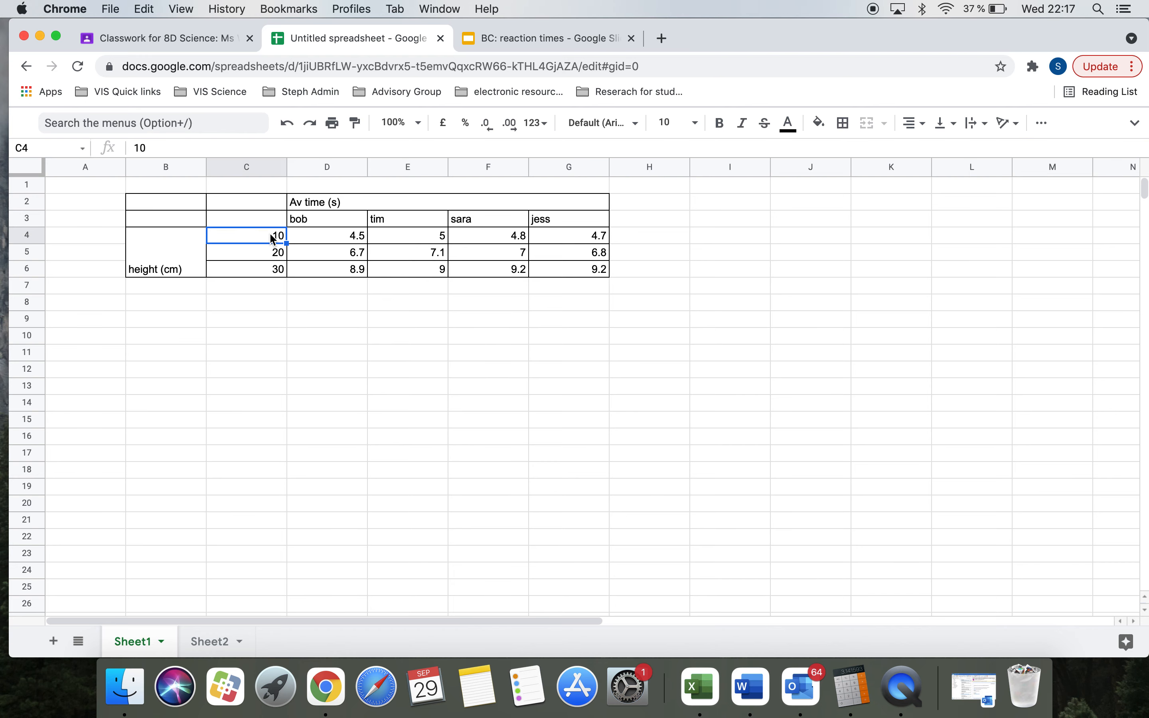
left_click(277, 256)
left_click(276, 272)
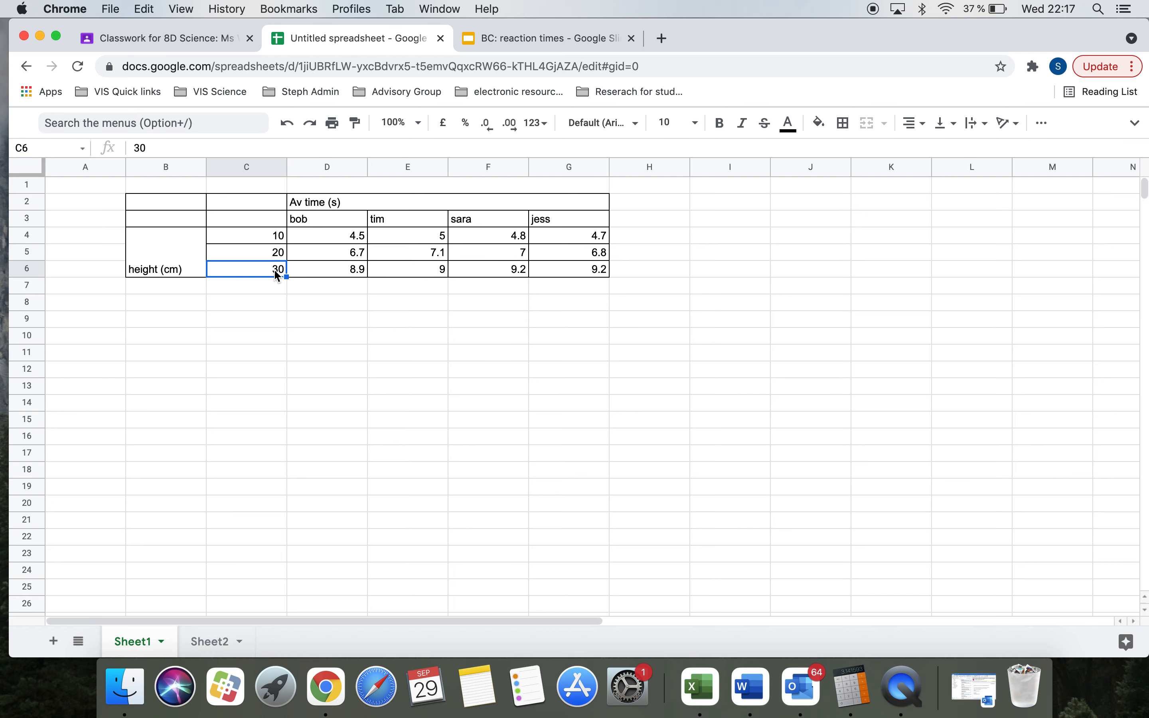
left_click(333, 205)
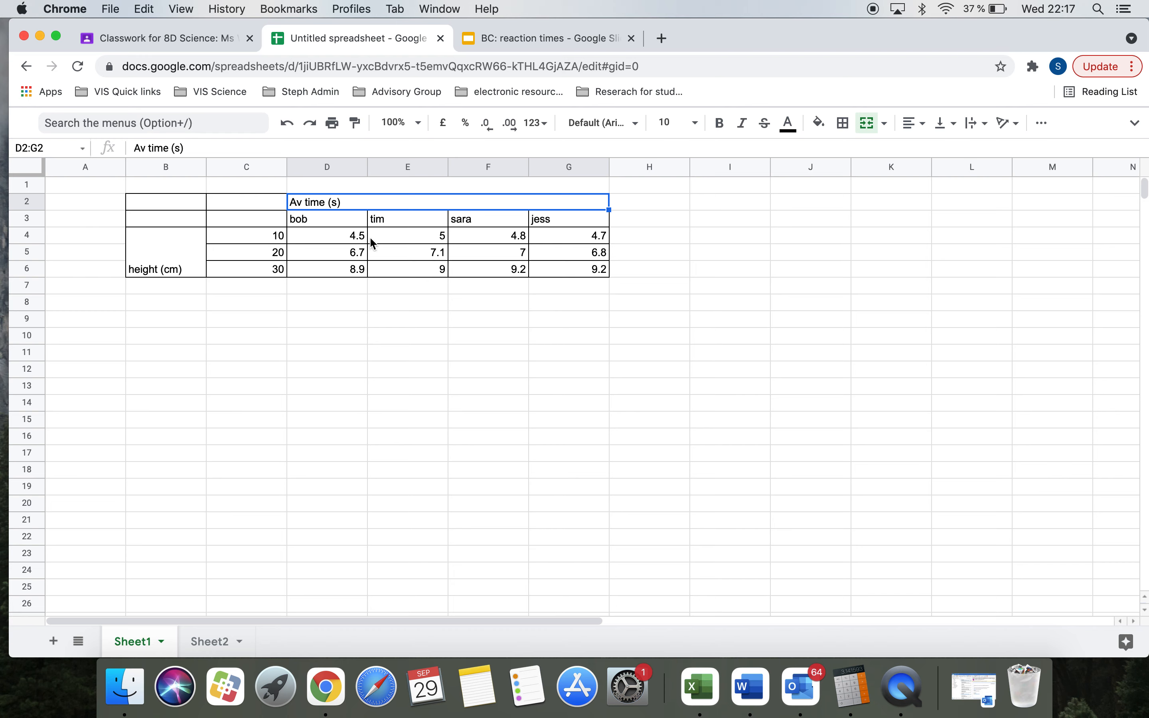
Step: Insert a chart from the data table B2:G6 and bring up the chart type list
left_click_drag(182, 201, 486, 276)
left_click(1044, 126)
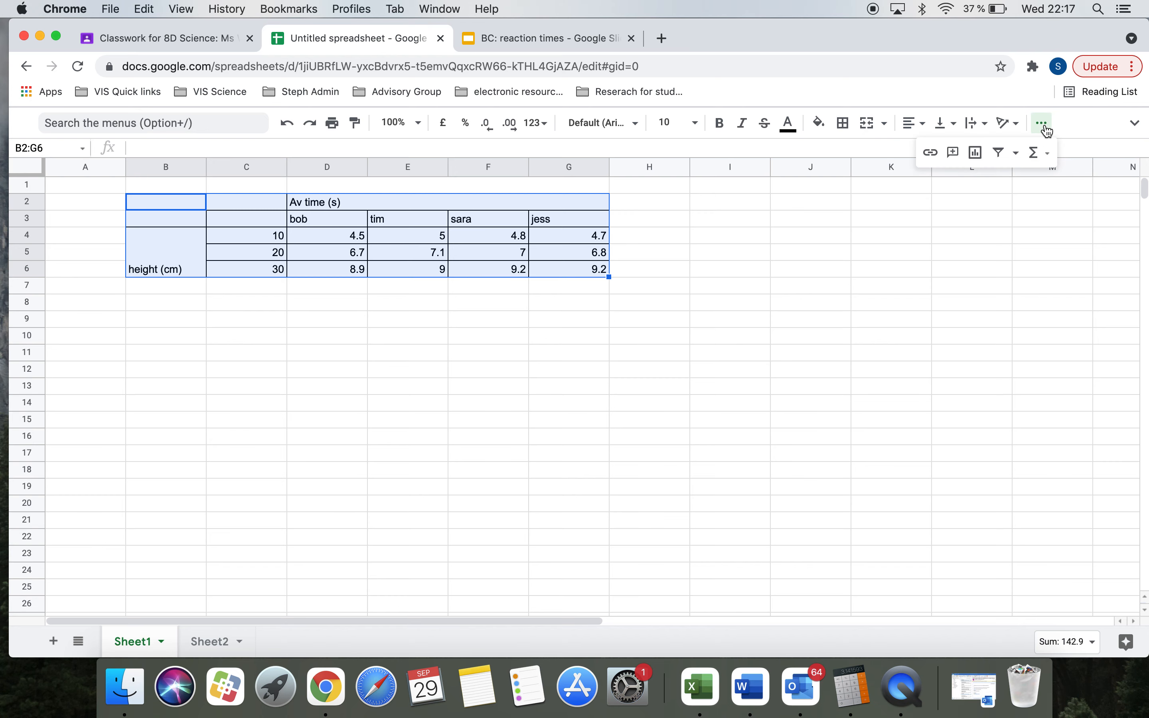
left_click(977, 153)
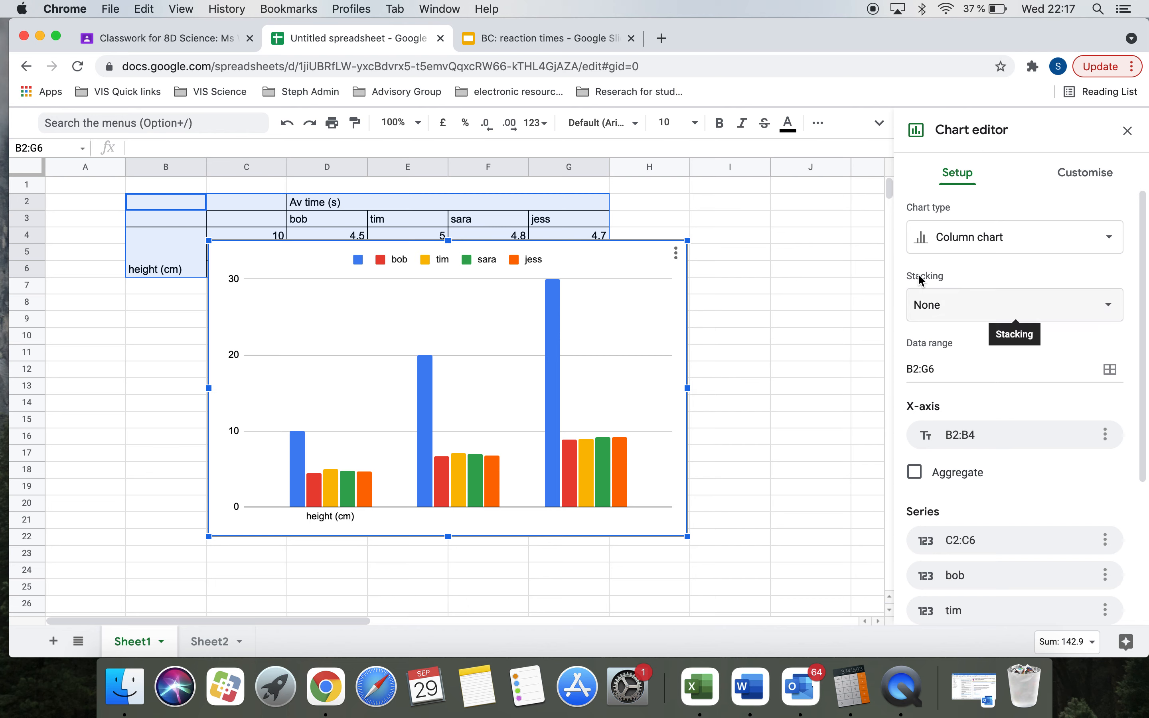
left_click(976, 242)
scroll(912, 468, "down", 5)
scroll(912, 468, "down", 1)
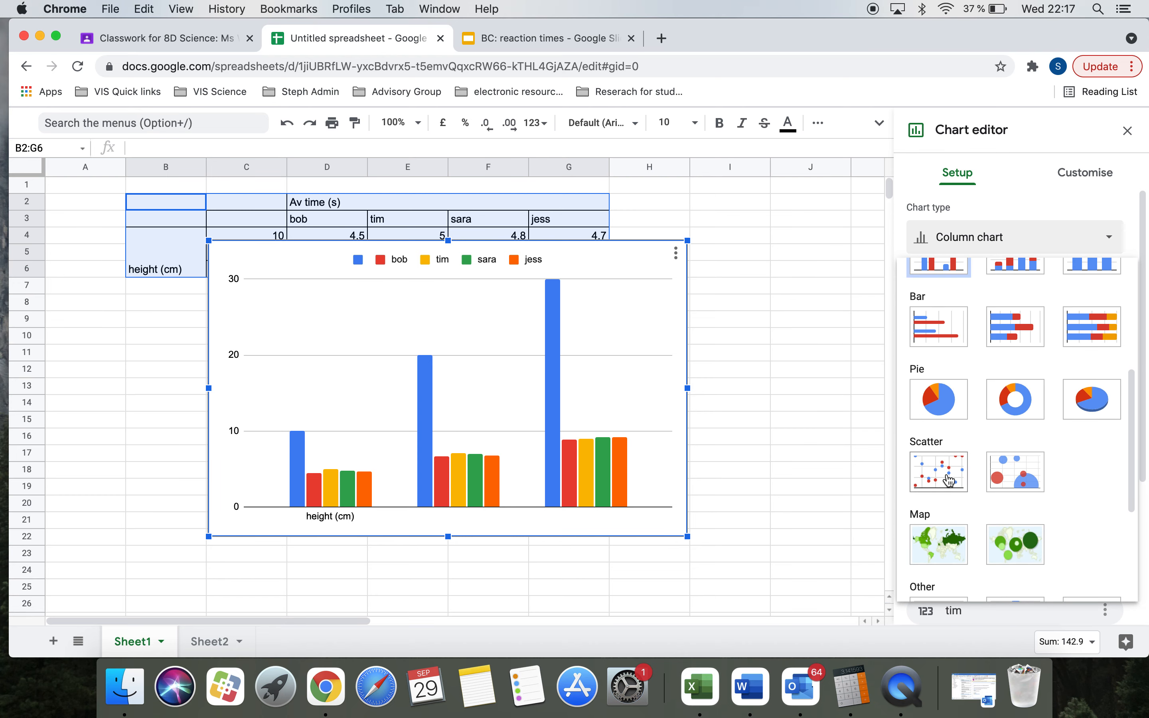
Step: Change the chart to a scatter chart and move it below the data table
left_click(950, 481)
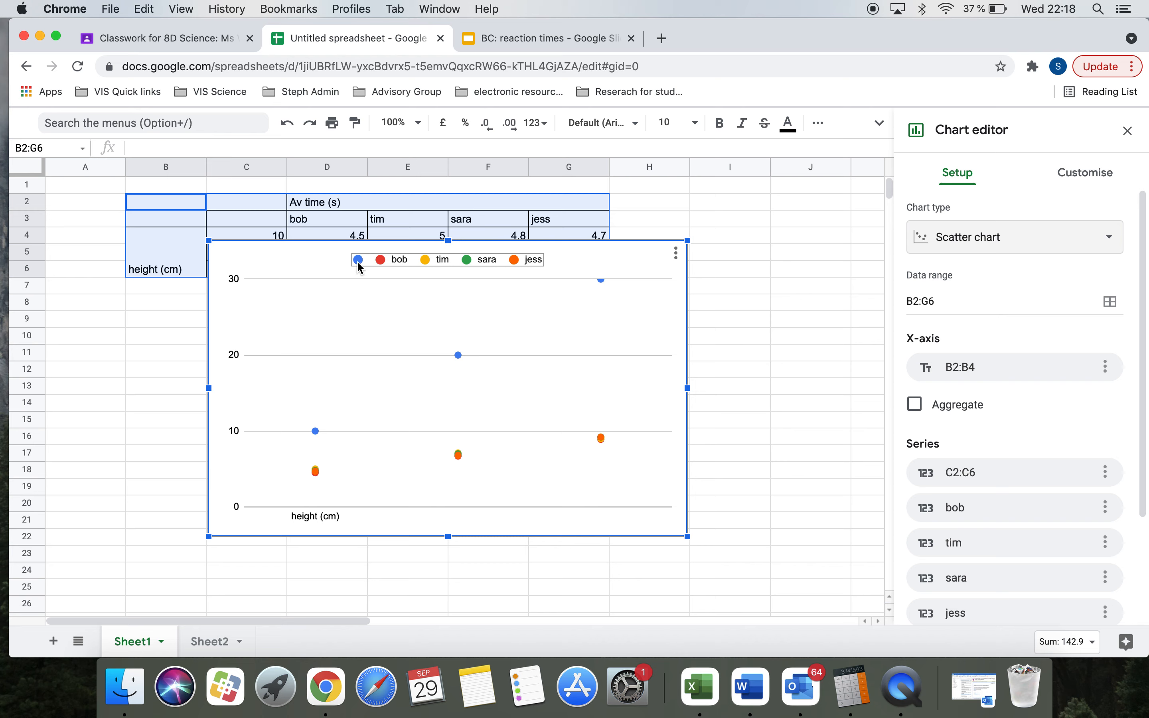
left_click_drag(324, 262, 415, 292)
scroll(1029, 468, "down", 3)
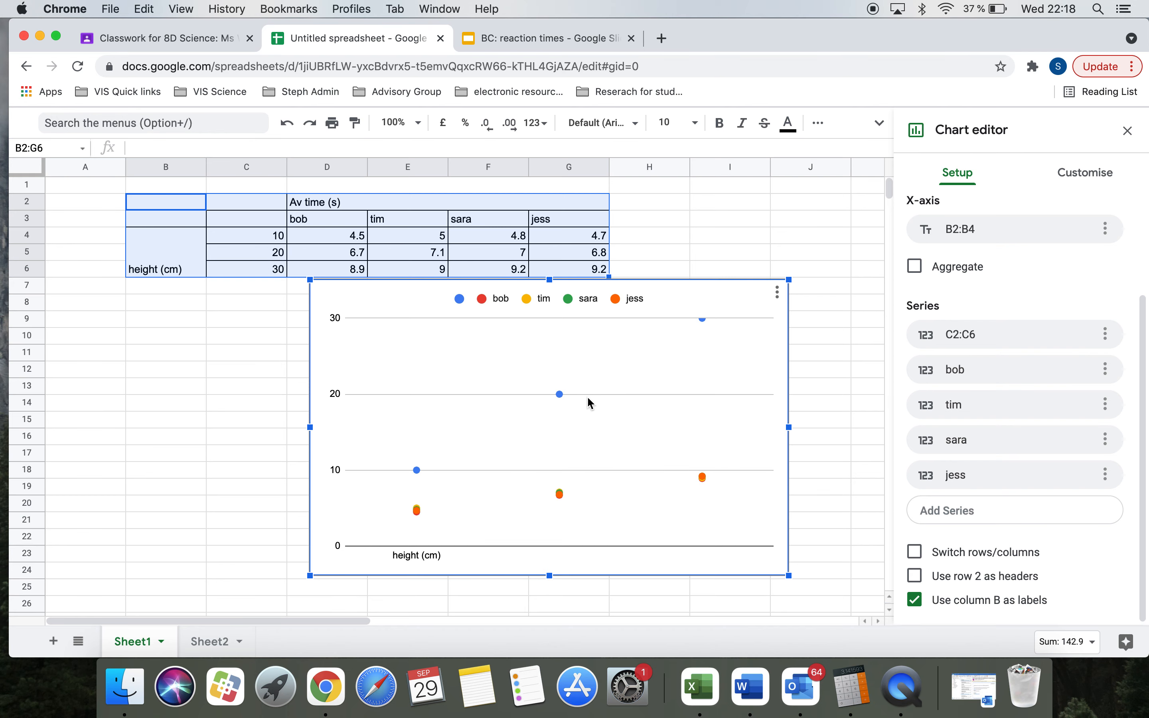
Step: Drop the C2:C6 series and B2:B4 X-axis, making heights C2:C6 the X-axis instead
left_click(1106, 334)
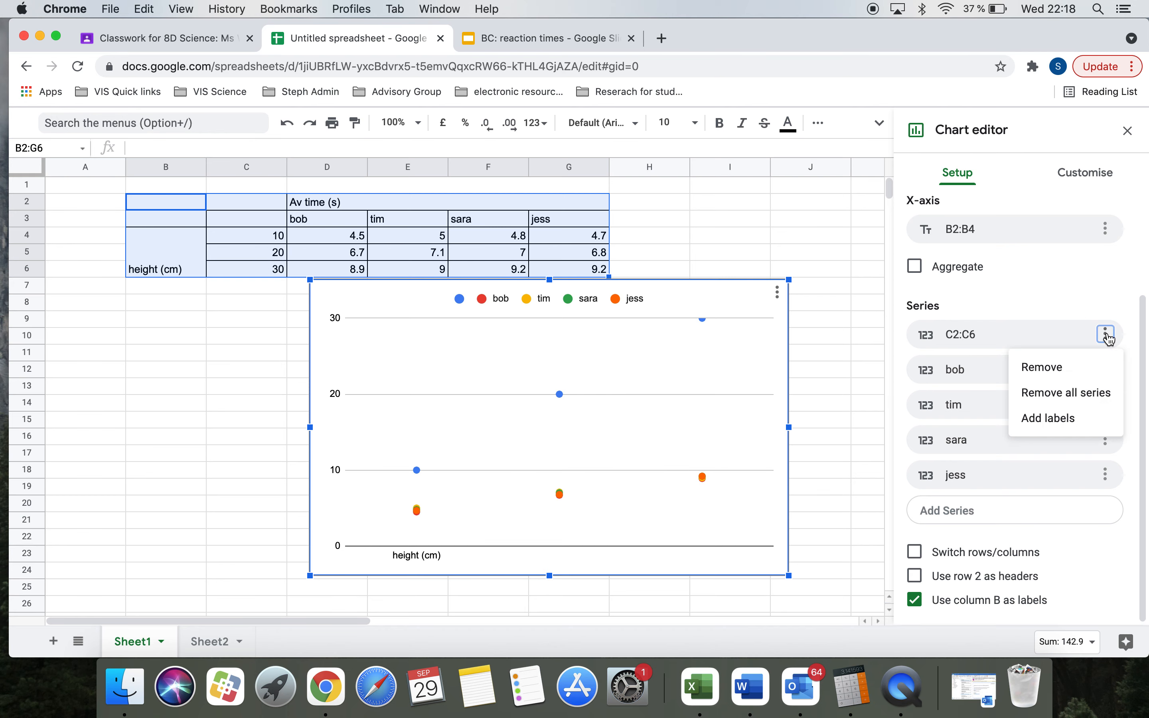
left_click(1051, 373)
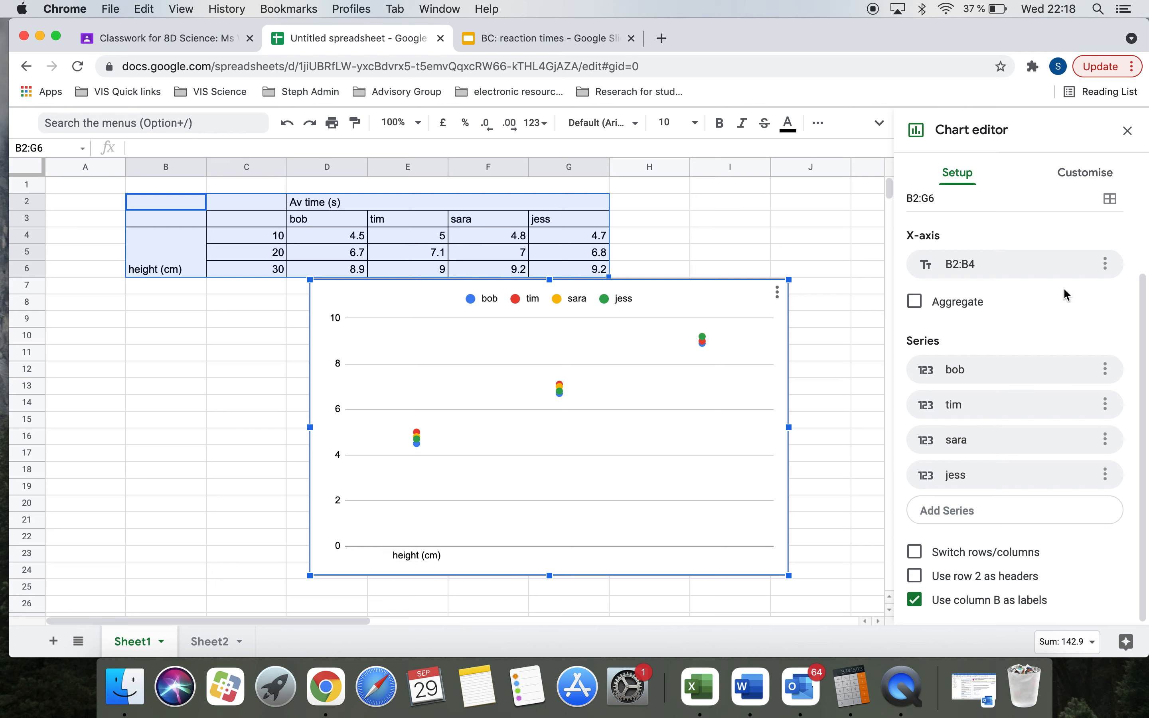
left_click(1106, 264)
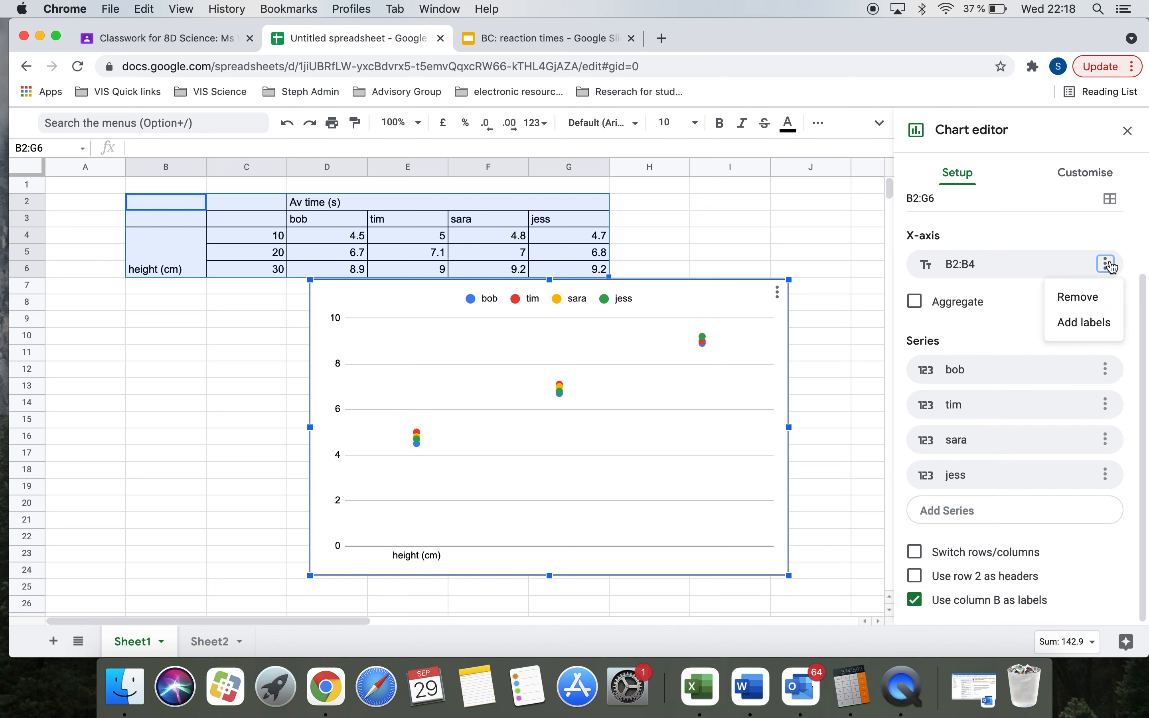
left_click(1085, 307)
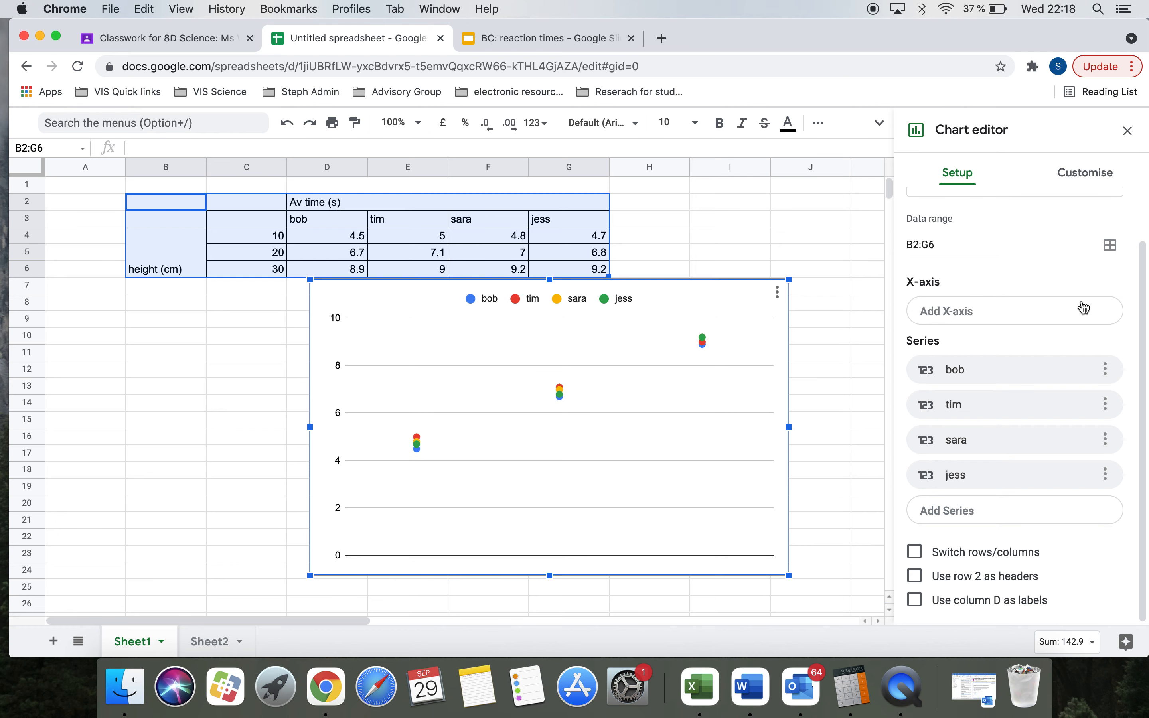
left_click(966, 317)
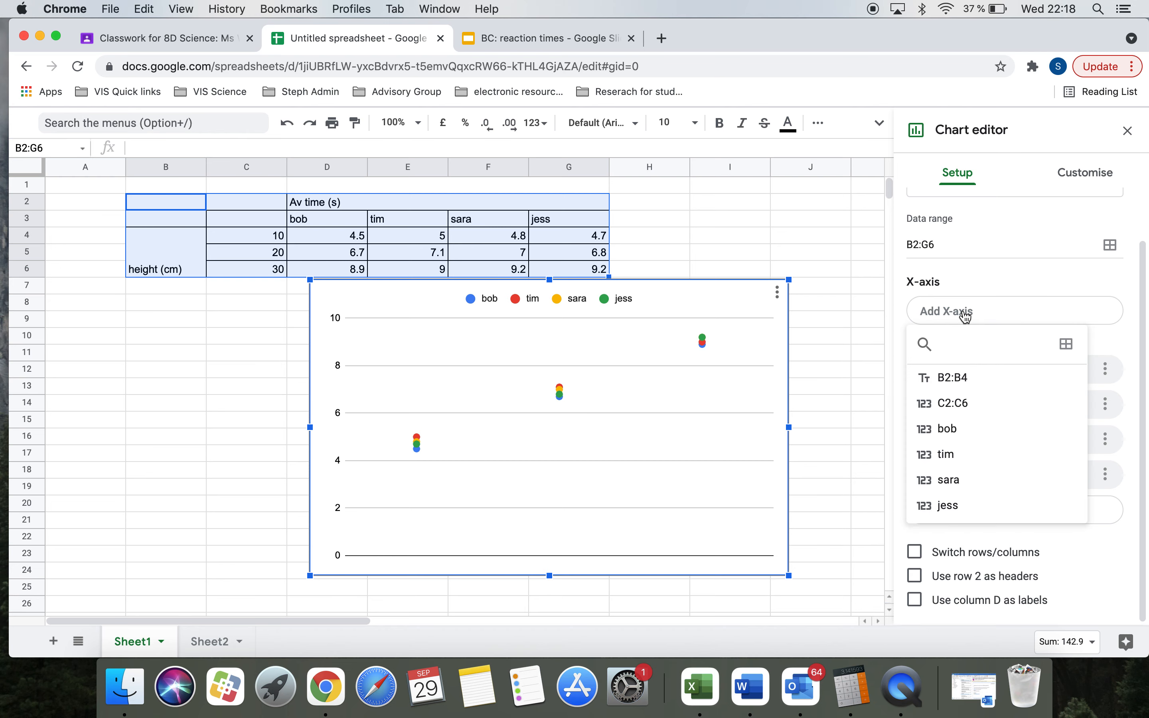
left_click(946, 409)
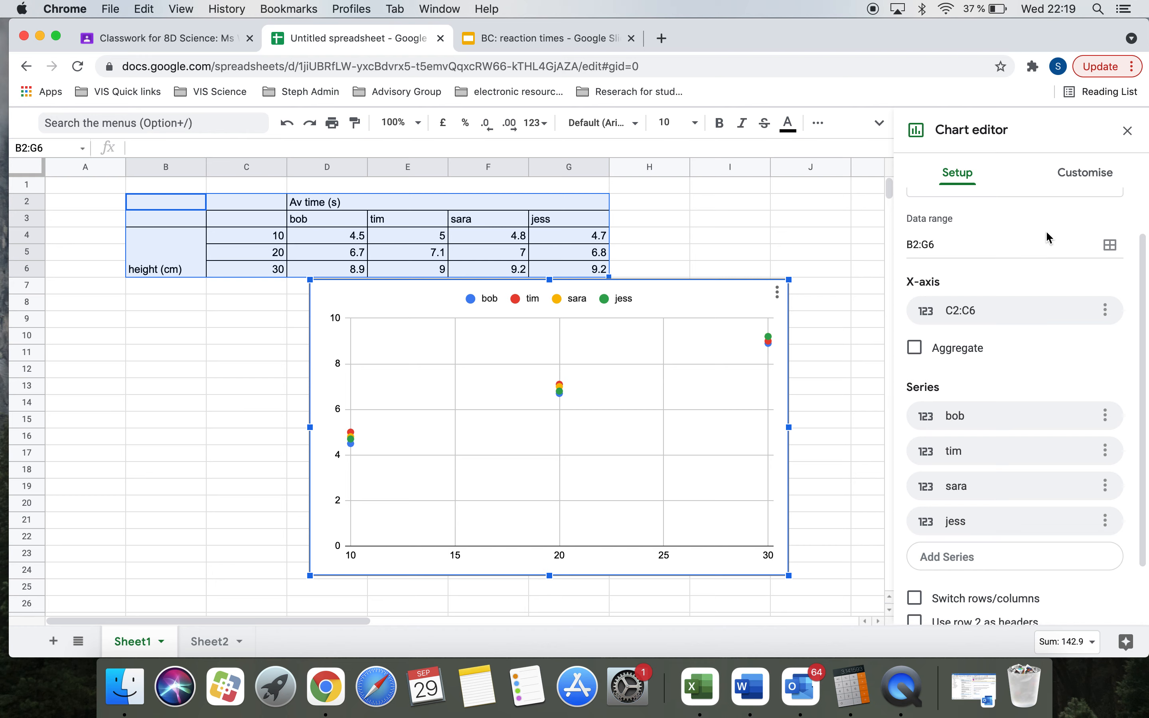
left_click(1084, 175)
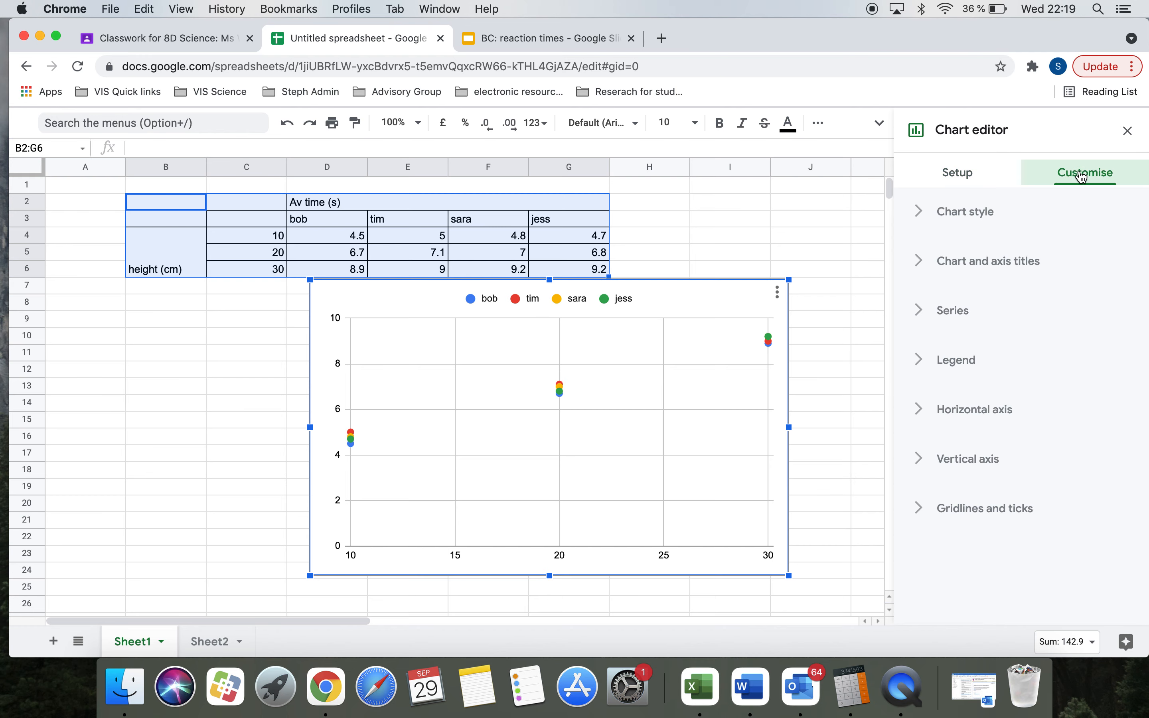
Step: Give the vertical axis a minimum of 4 and a maximum of 9.5
left_click(938, 468)
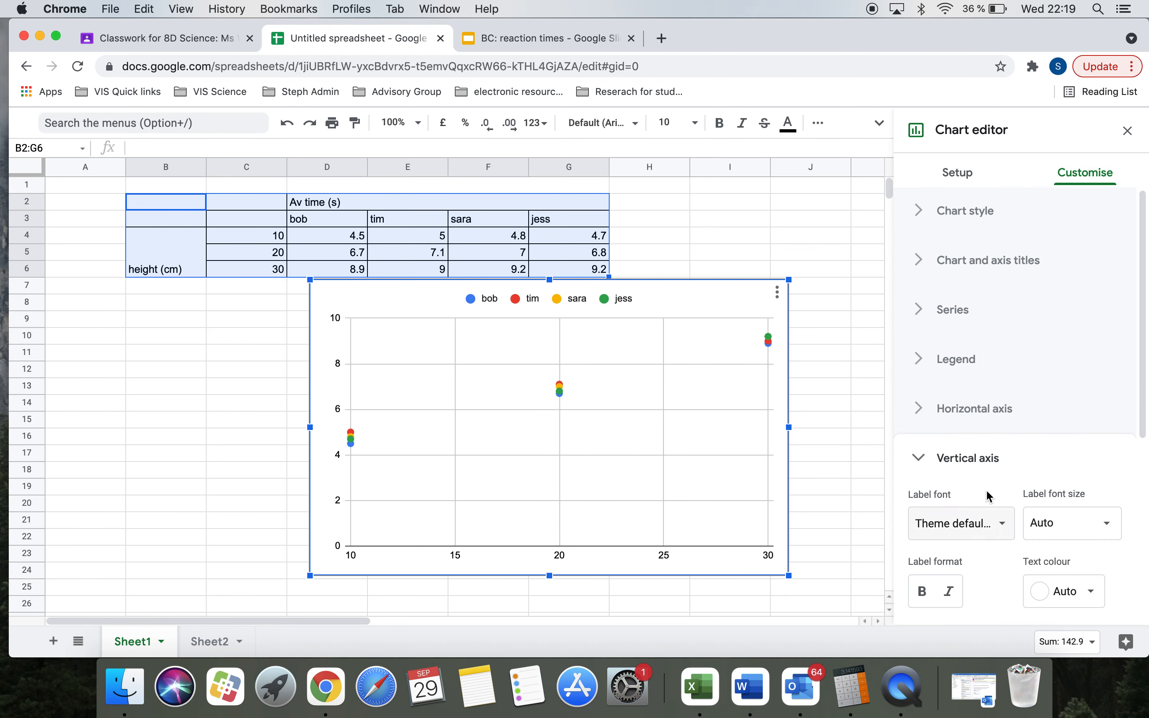
scroll(985, 492, "down", 6)
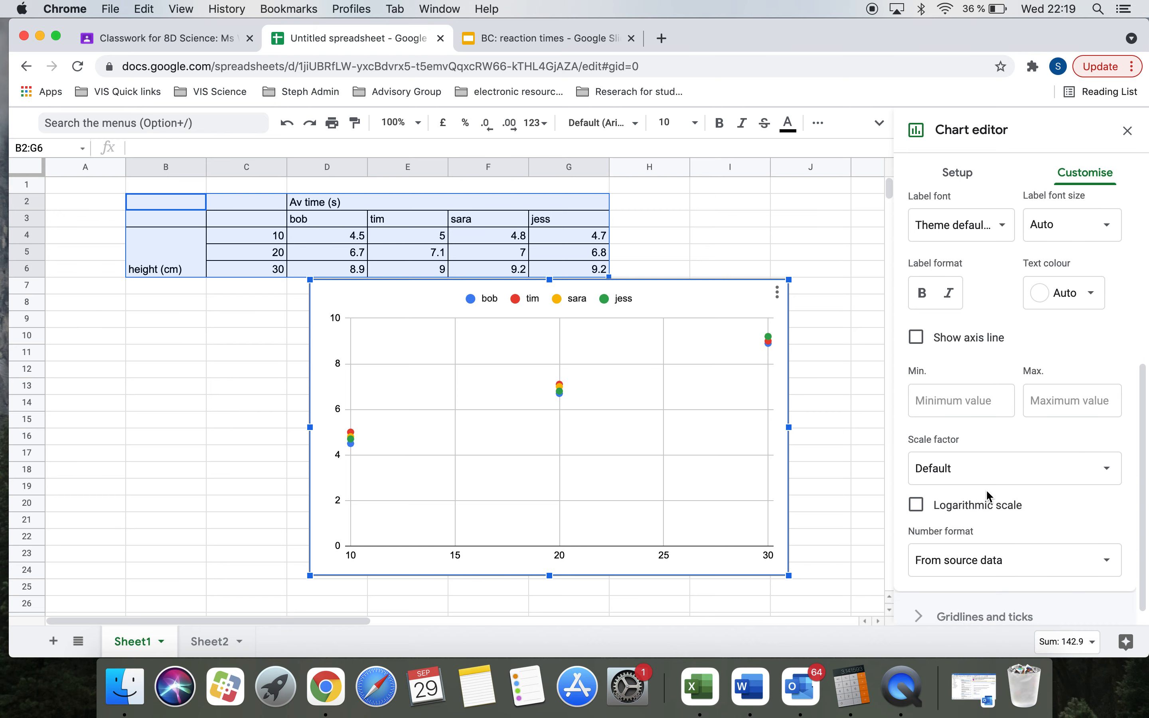
left_click(946, 402)
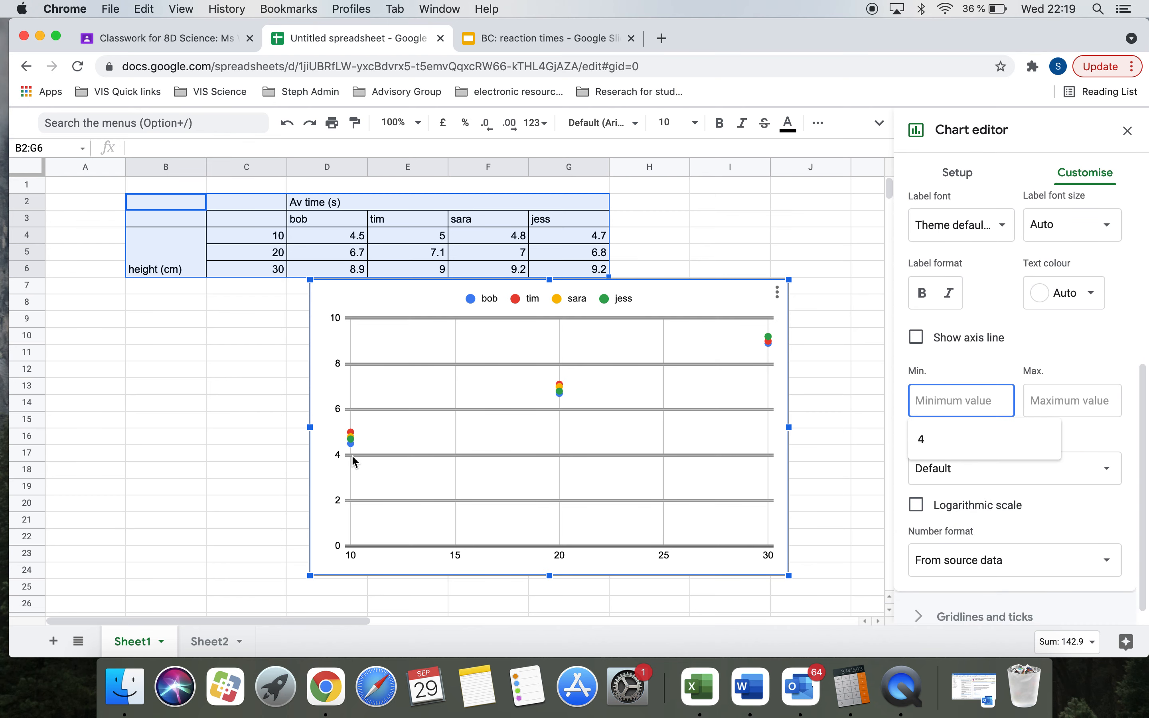
left_click(923, 438)
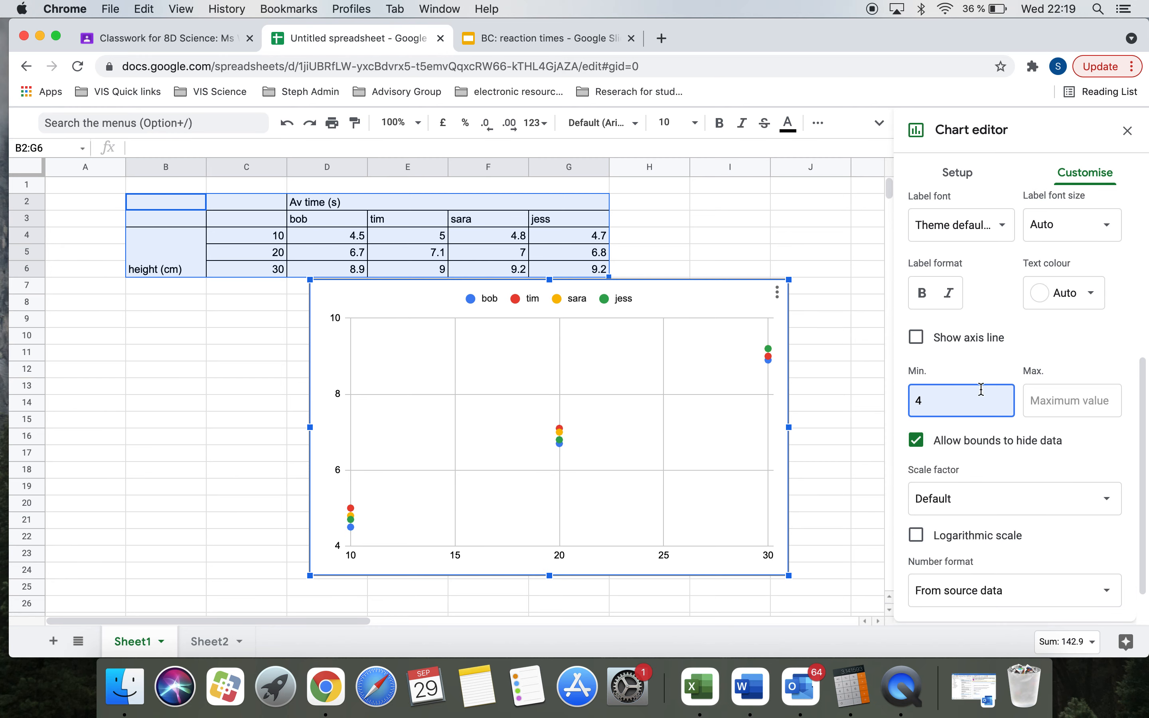
left_click(1027, 401)
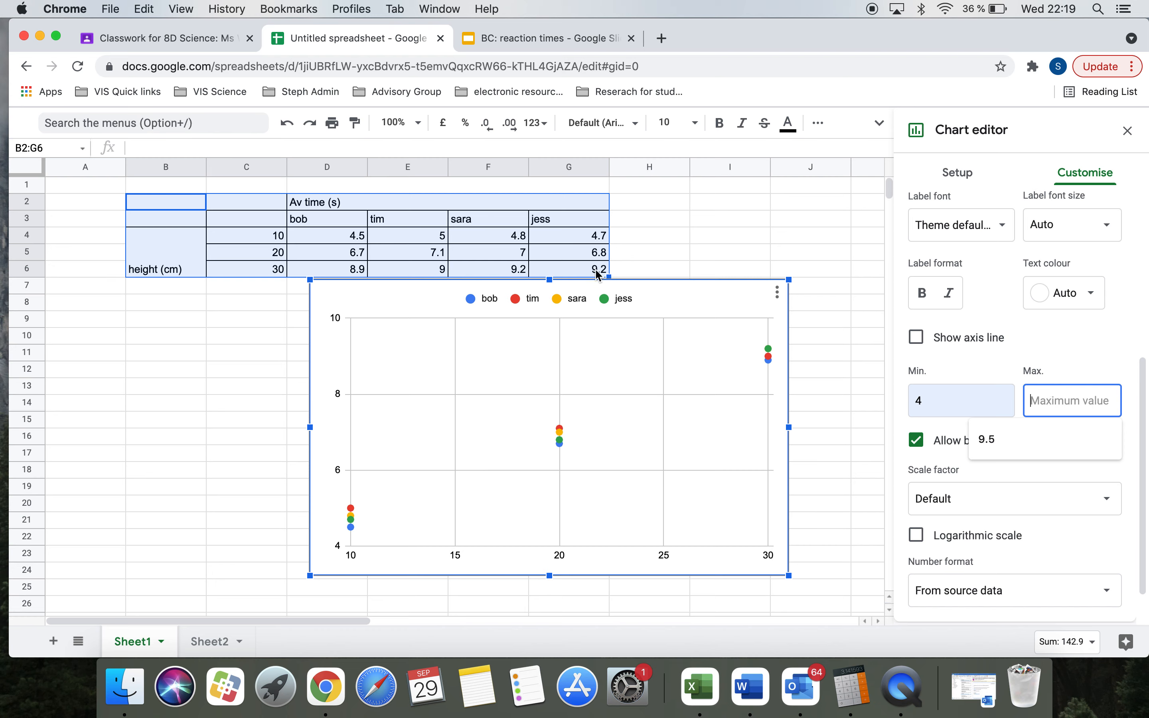
left_click(1022, 437)
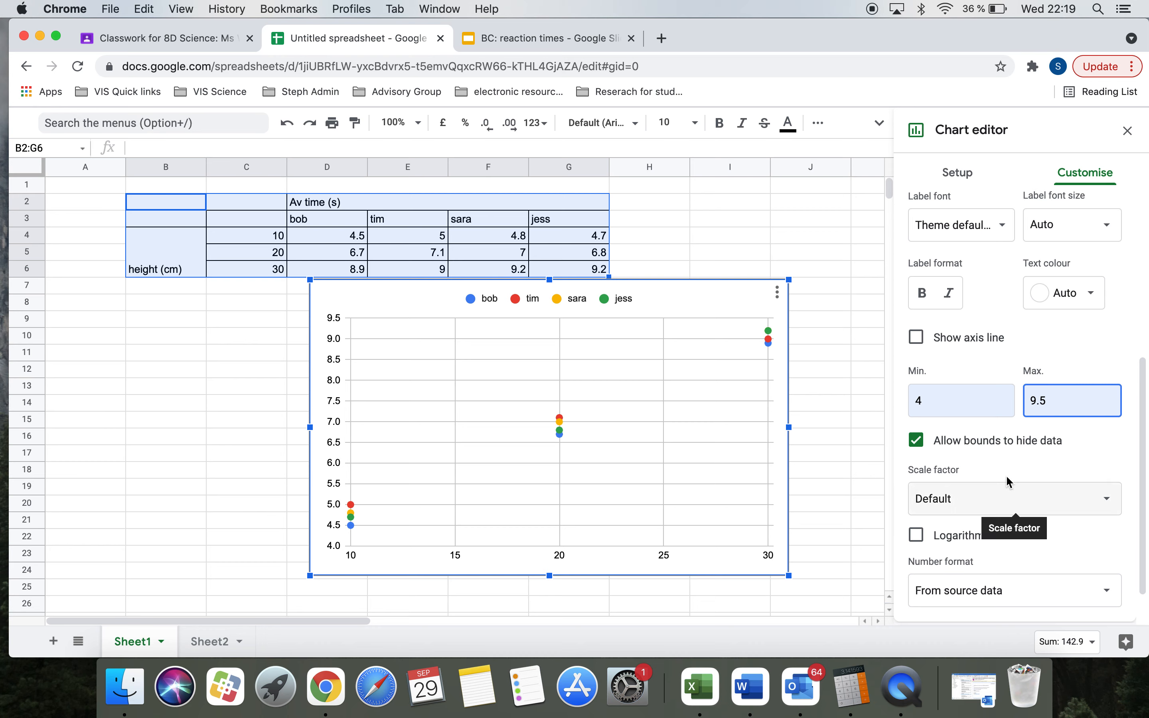
scroll(1005, 475, "up", 6)
Step: Add a linear trend line to all four people's series on the scatter chart
left_click(919, 453)
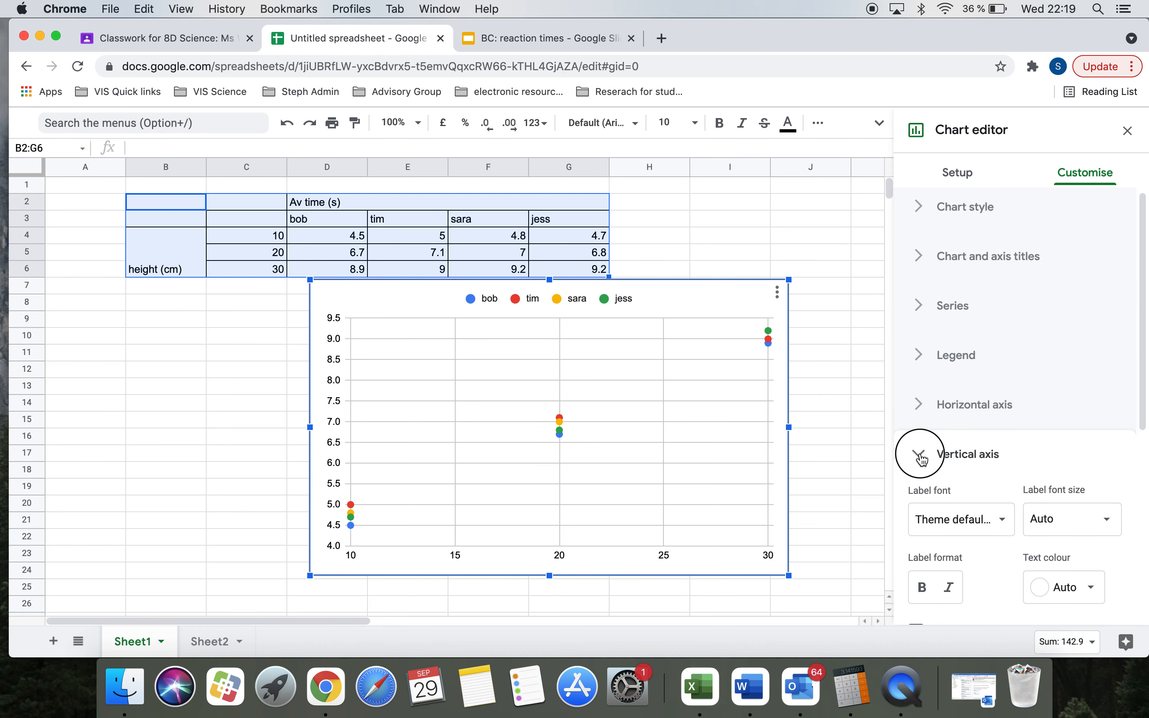
left_click(932, 306)
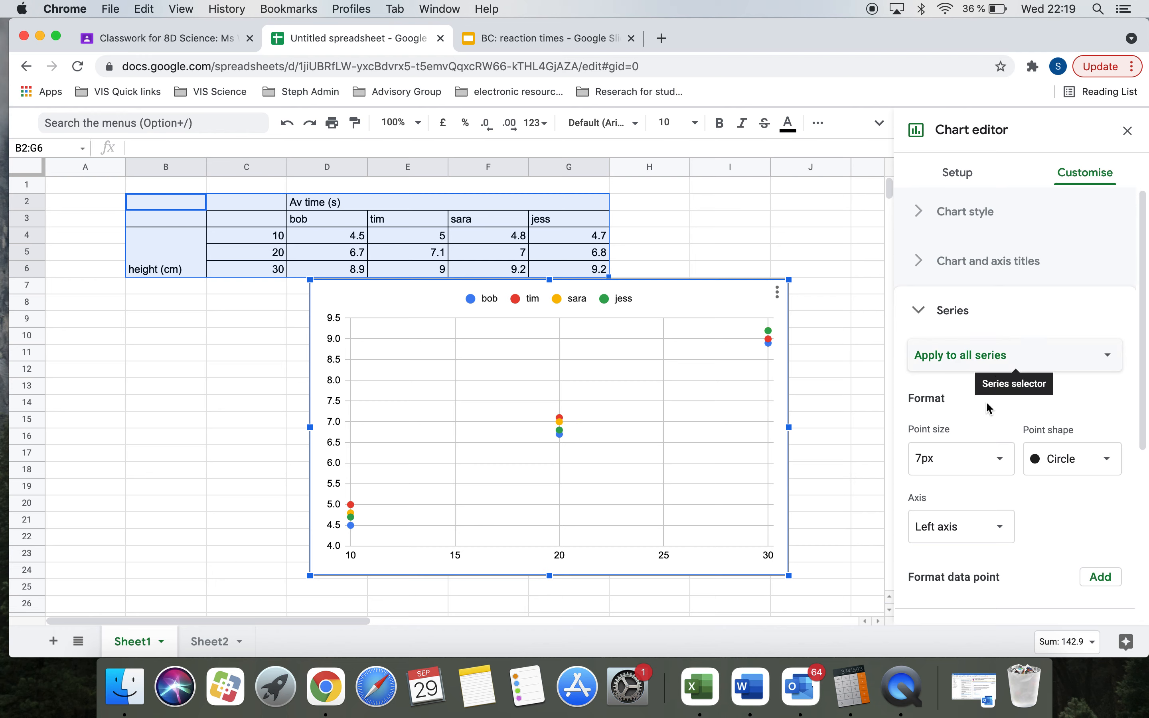
scroll(971, 394, "down", 3)
left_click(918, 526)
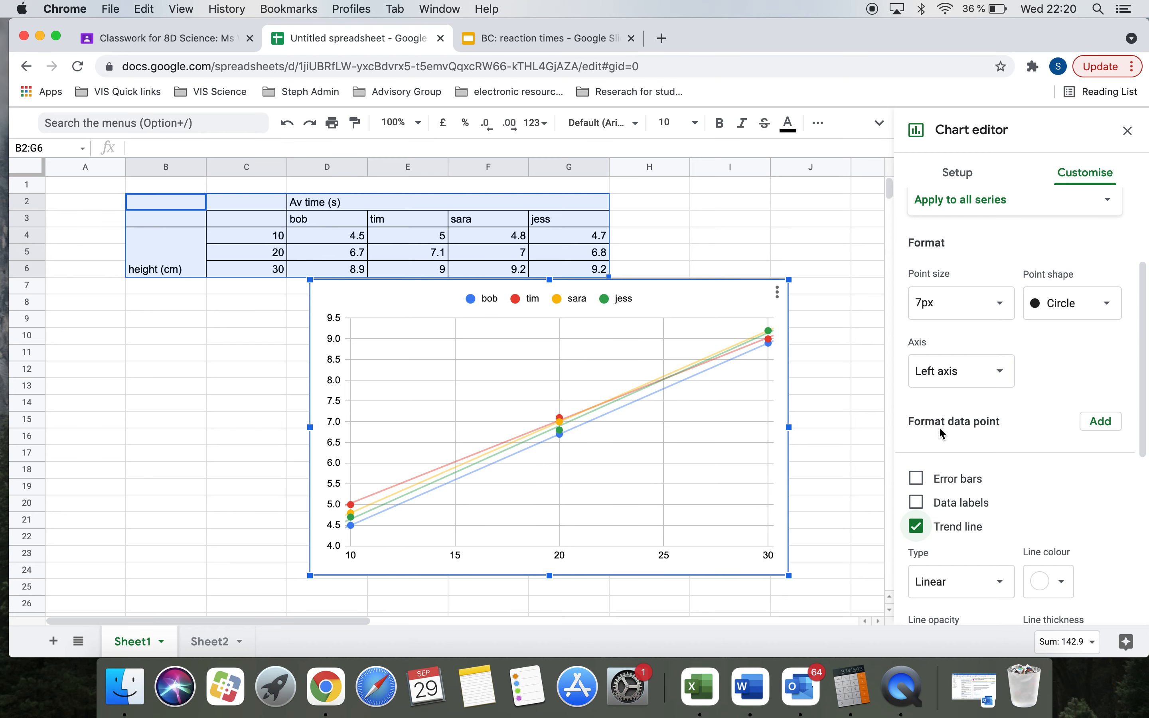
scroll(939, 426, "up", 3)
left_click(926, 312)
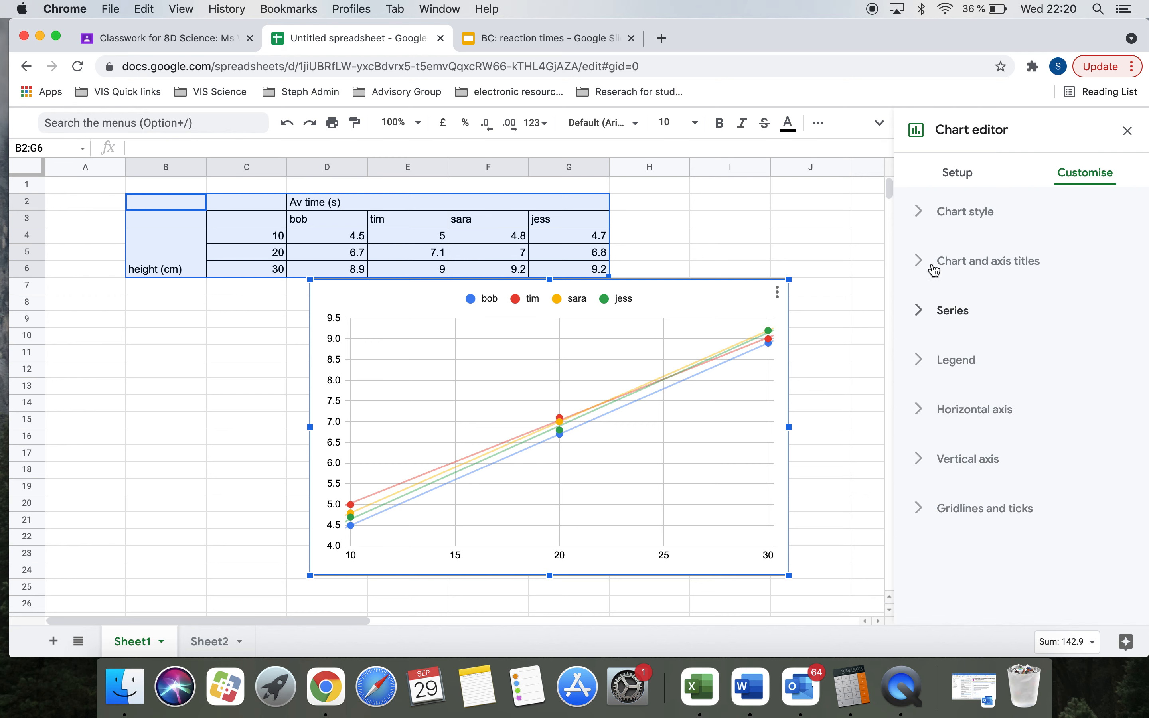
Step: Title the horizontal axis 'Height (cm)'
left_click(925, 262)
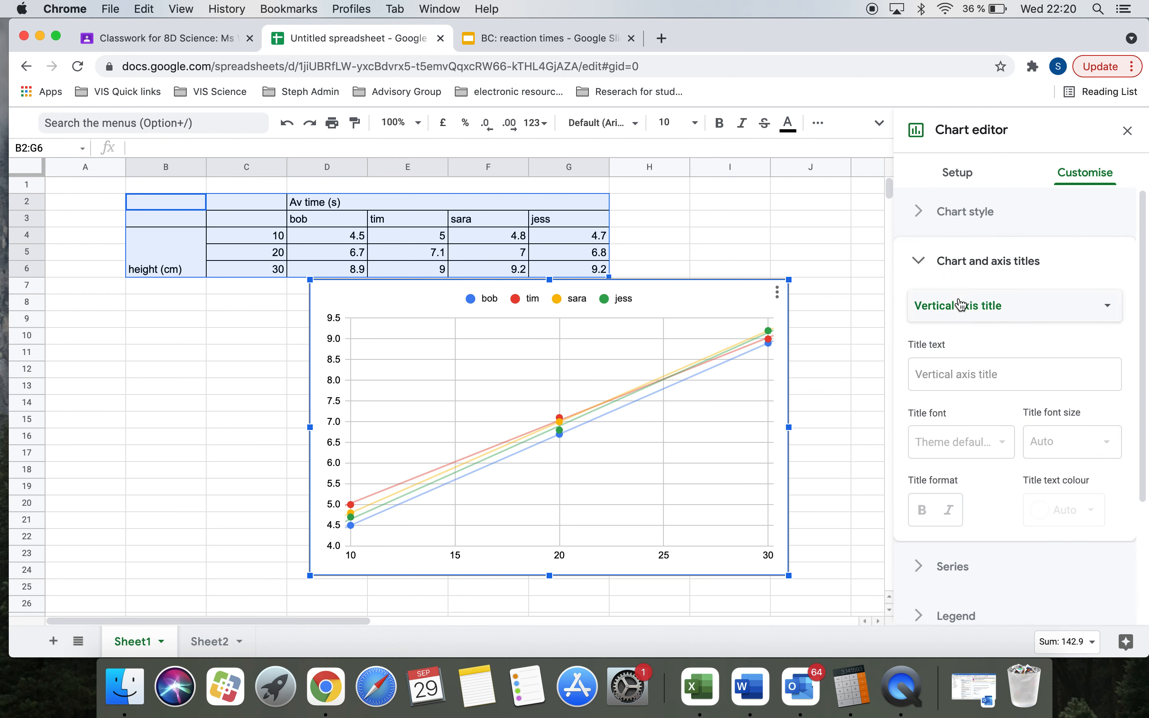
left_click(964, 305)
left_click(981, 279)
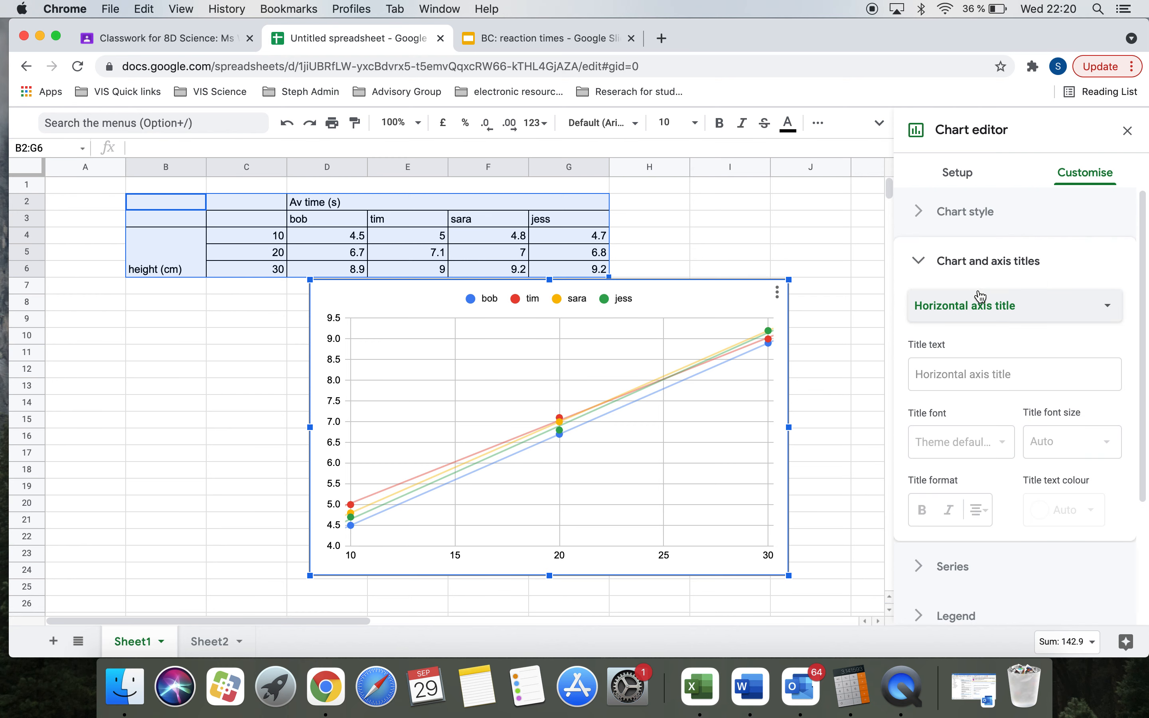
left_click(941, 379)
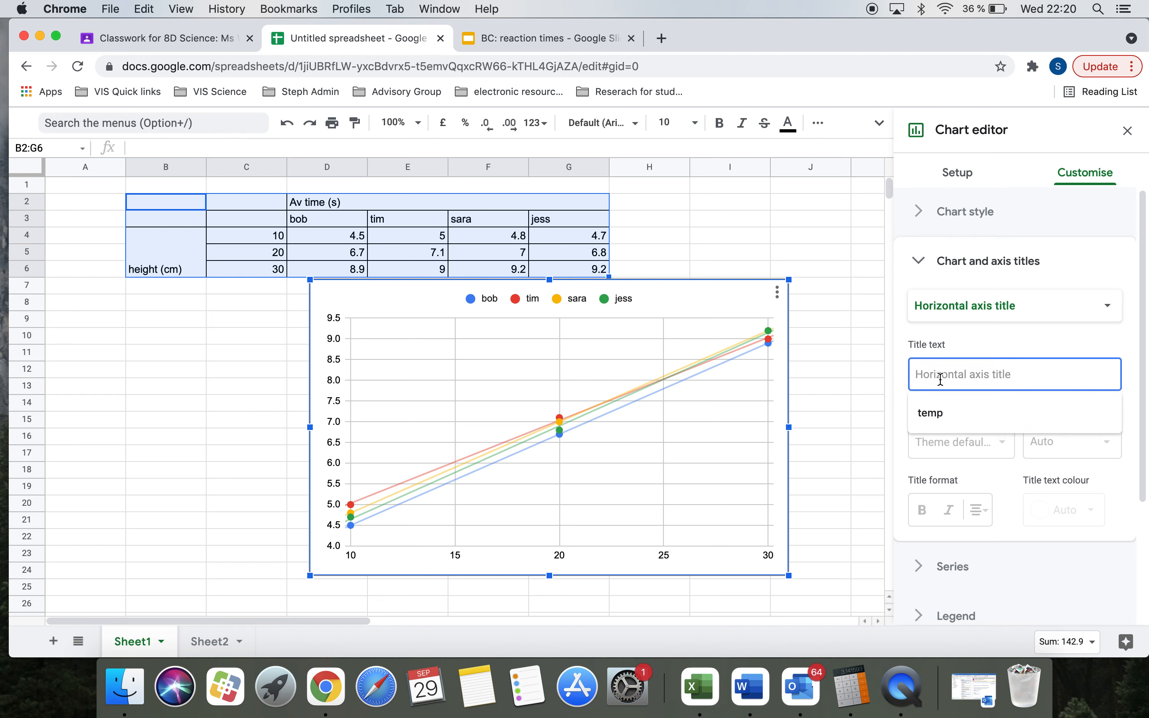
type("Hei")
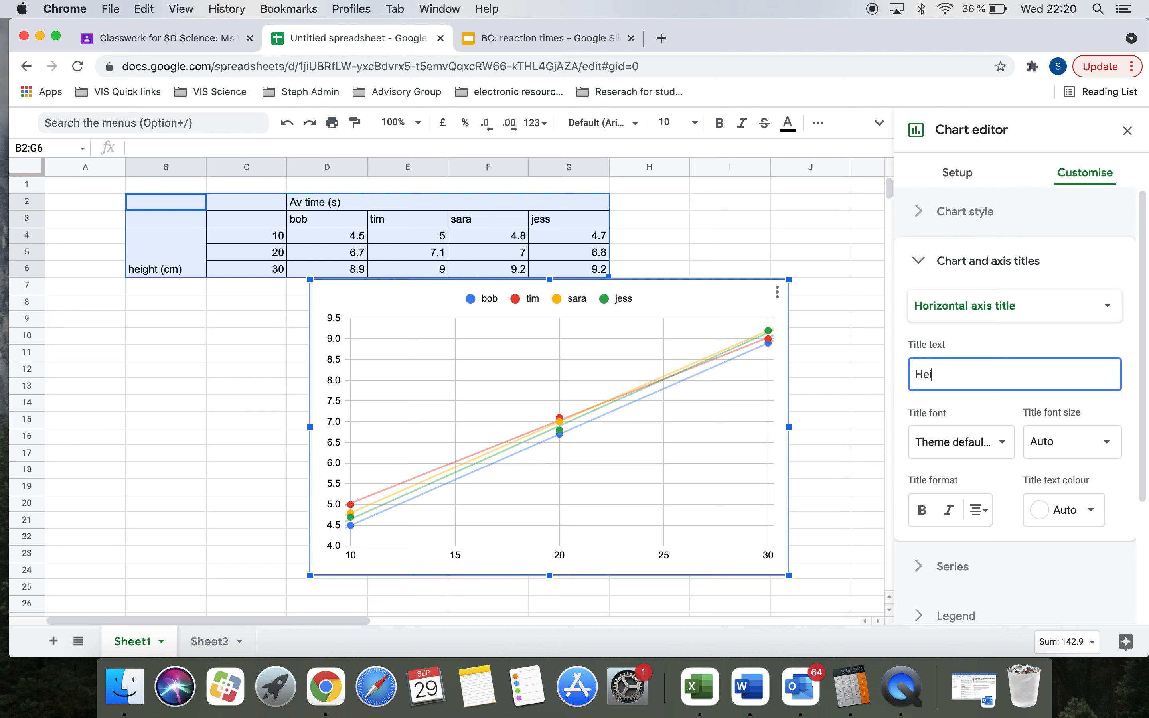
type("ght (cm")
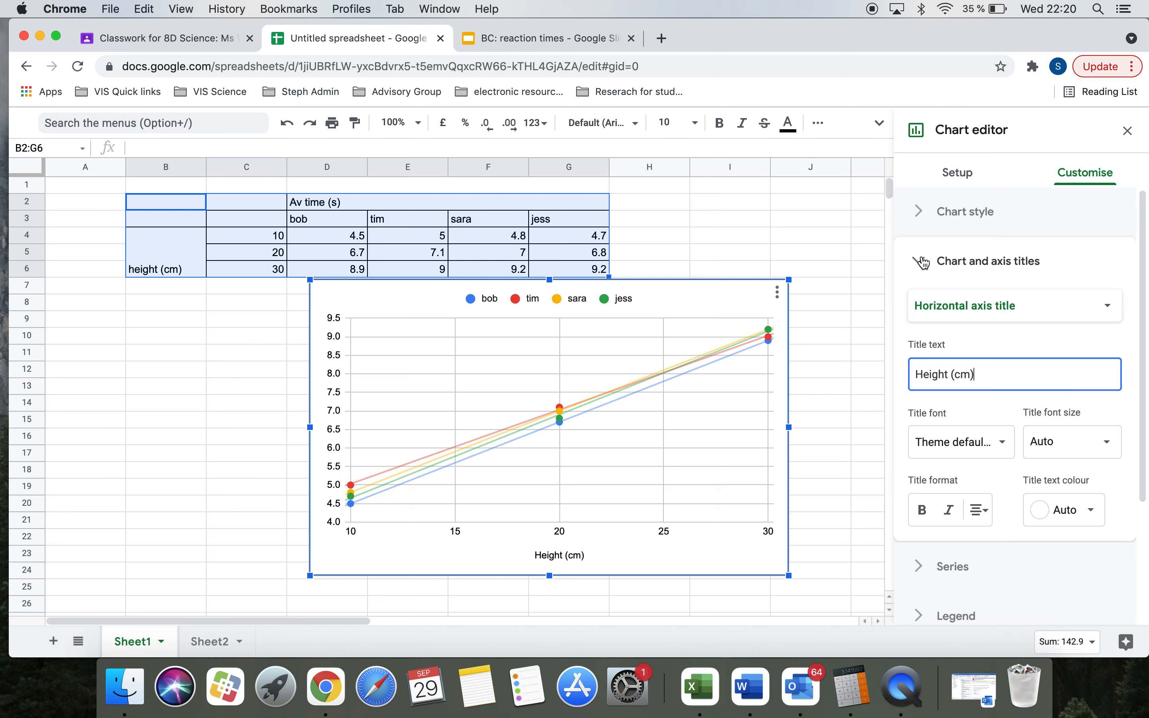
Step: Title the vertical axis 'time (s)'
left_click(966, 306)
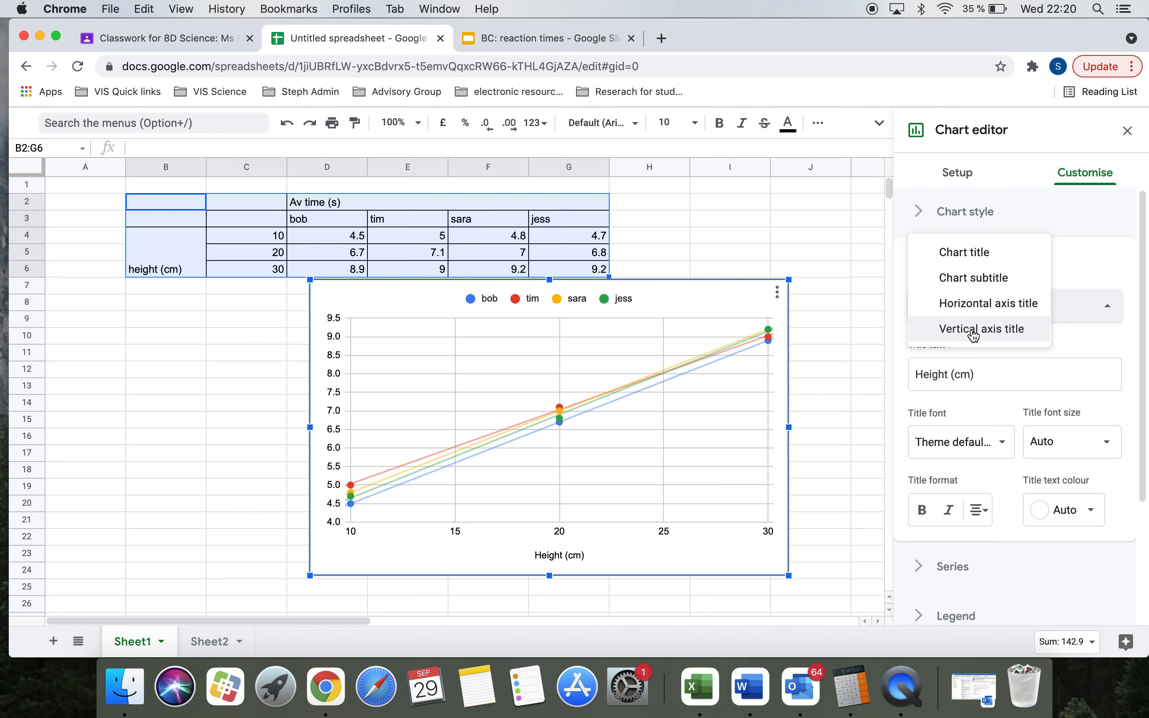
left_click(972, 334)
left_click(964, 374)
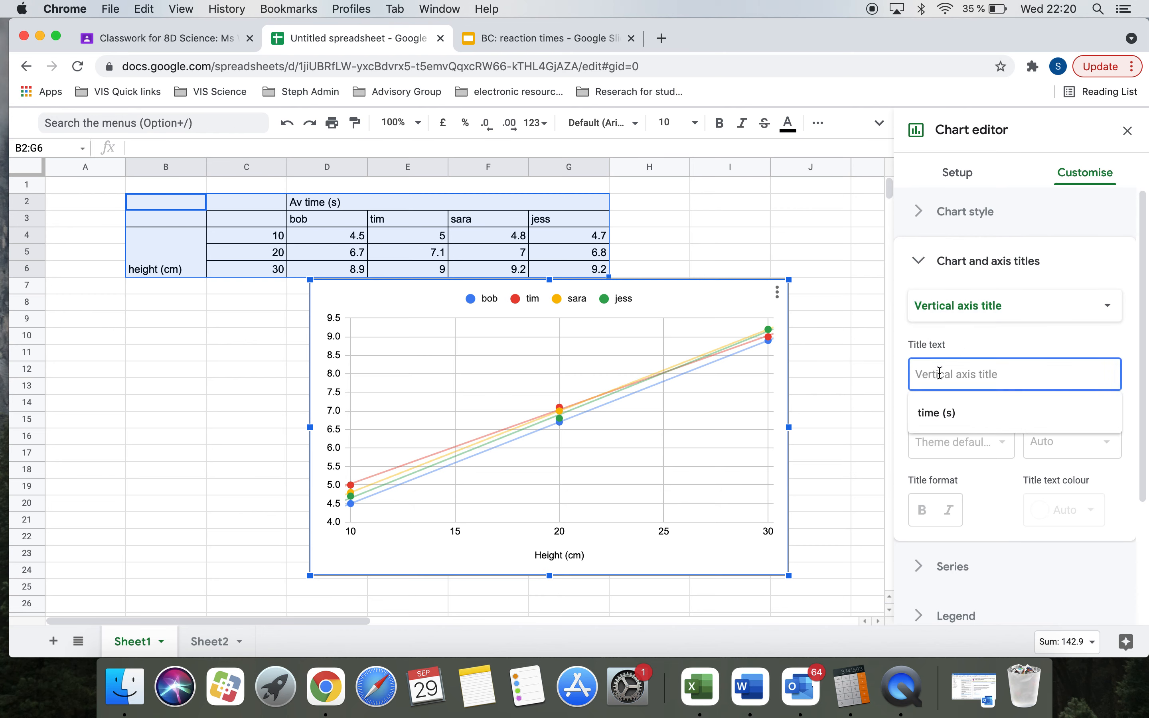
type("time s")
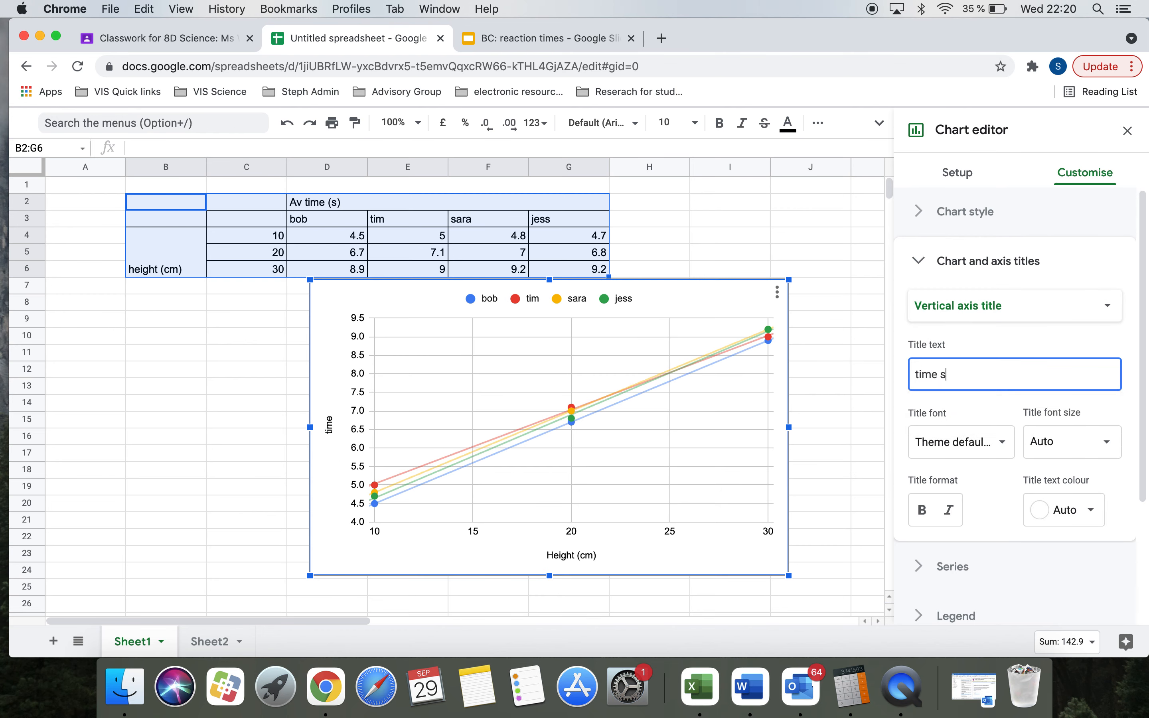
type(")")
left_click(940, 375)
type("(")
left_click(982, 377)
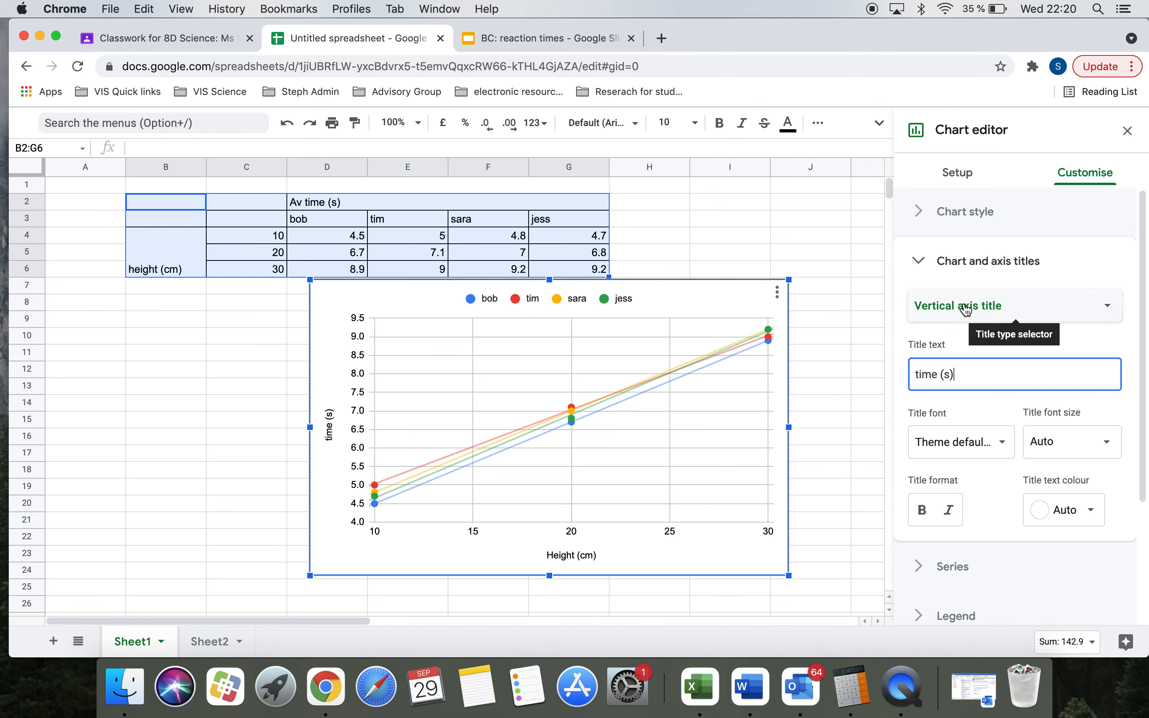
left_click(987, 296)
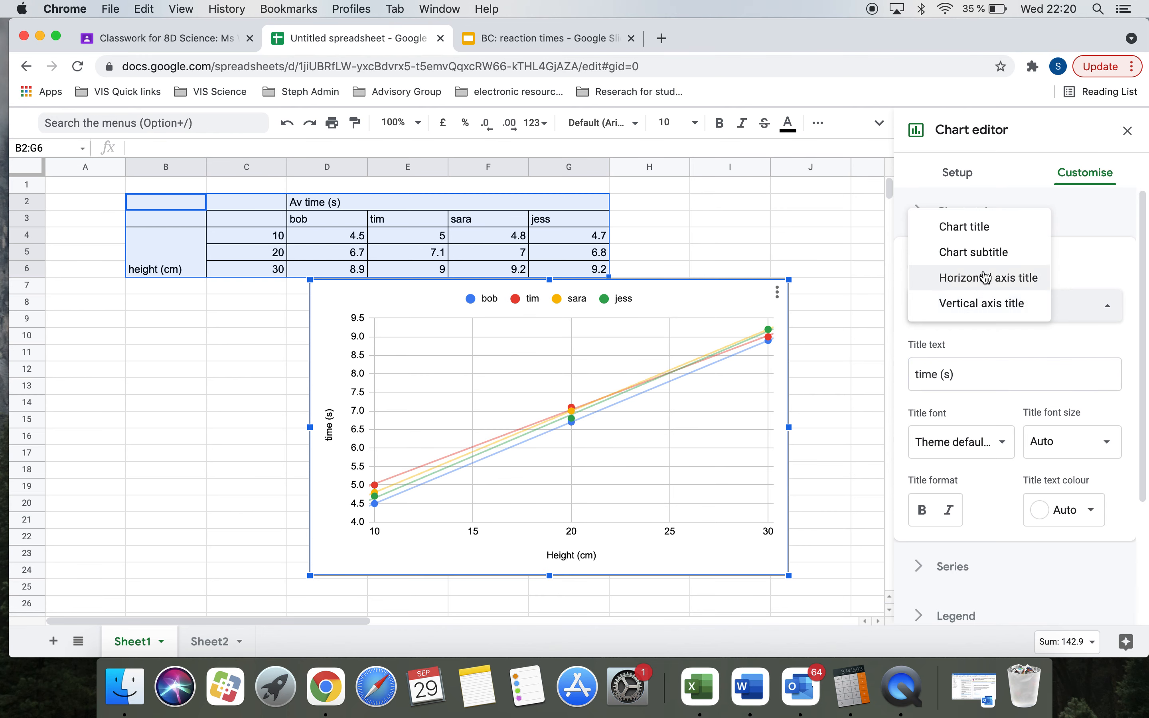
left_click(979, 228)
Step: Title the chart 'A graph showing the relationship between drop height and the time of fall'
left_click(944, 376)
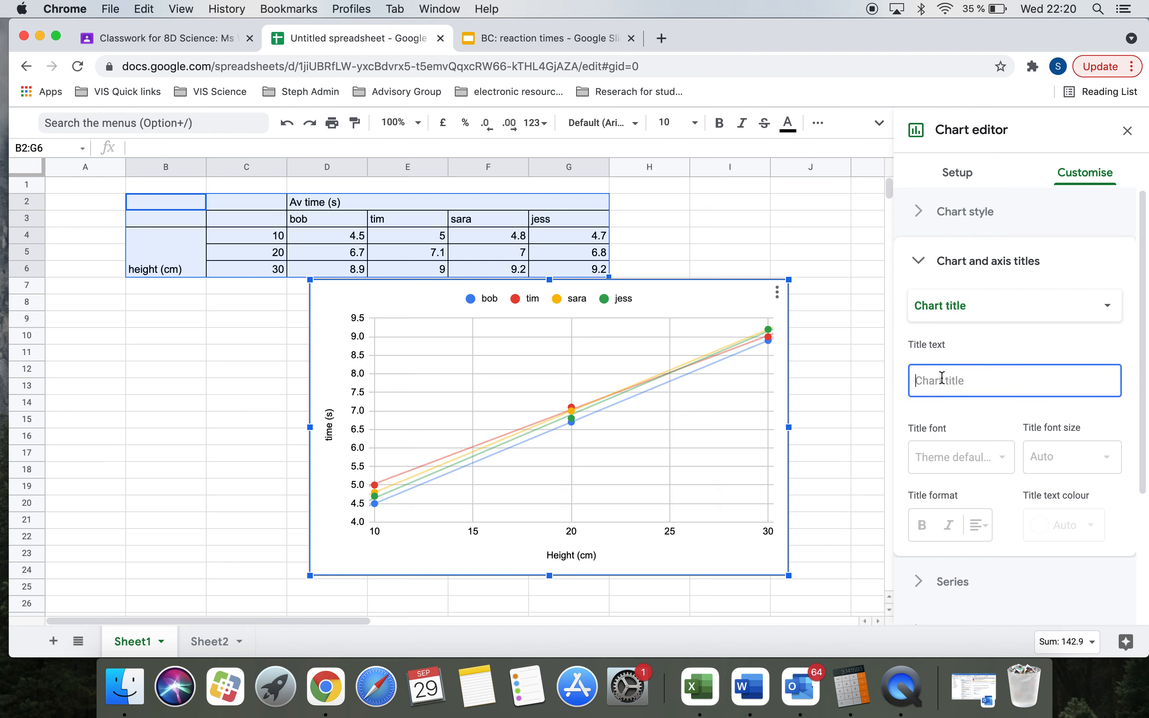
type("A")
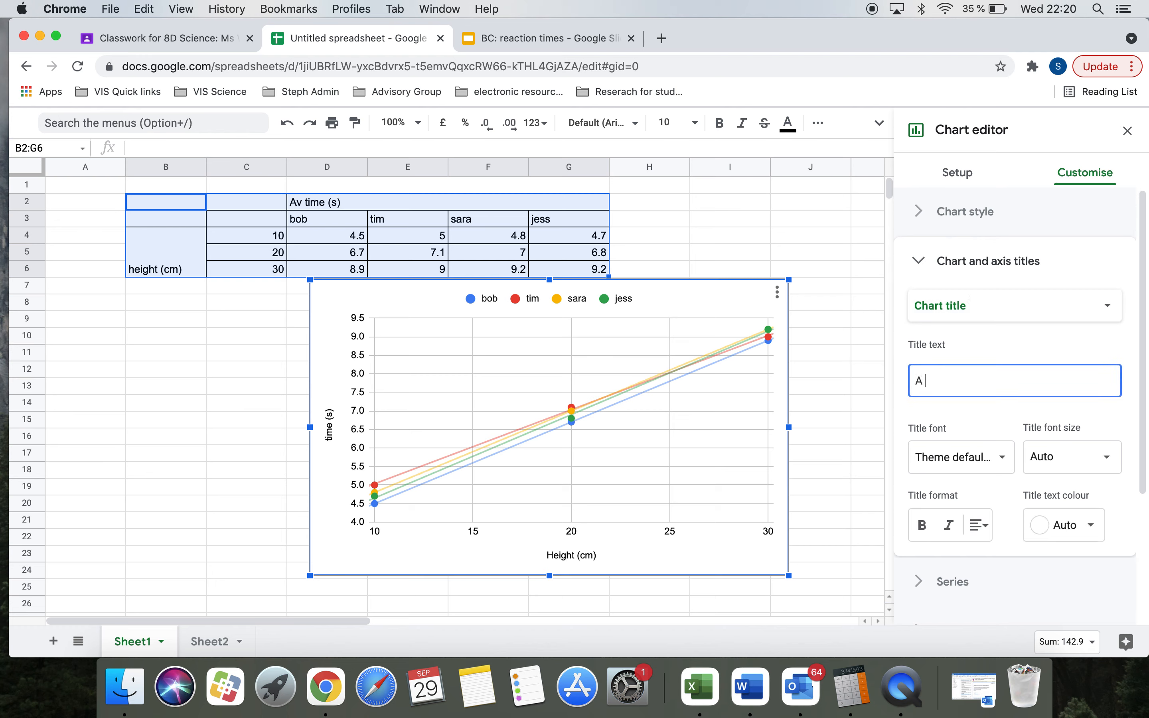
type(" graph showing the r")
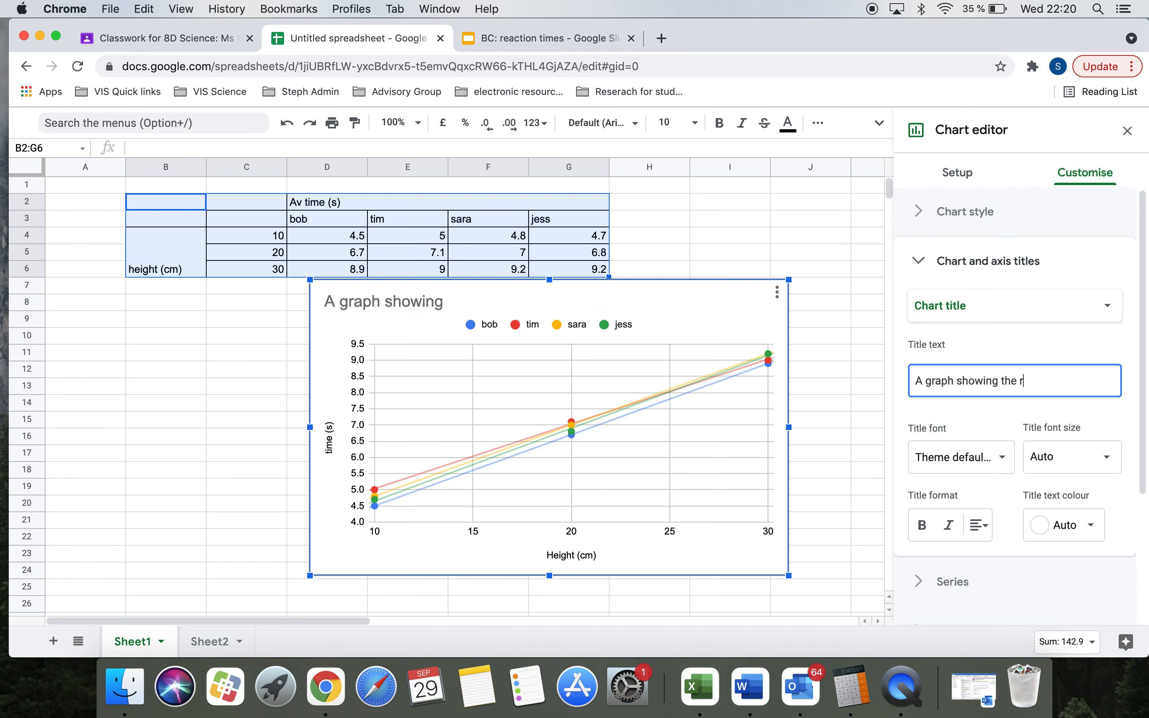
type("elationship betwen")
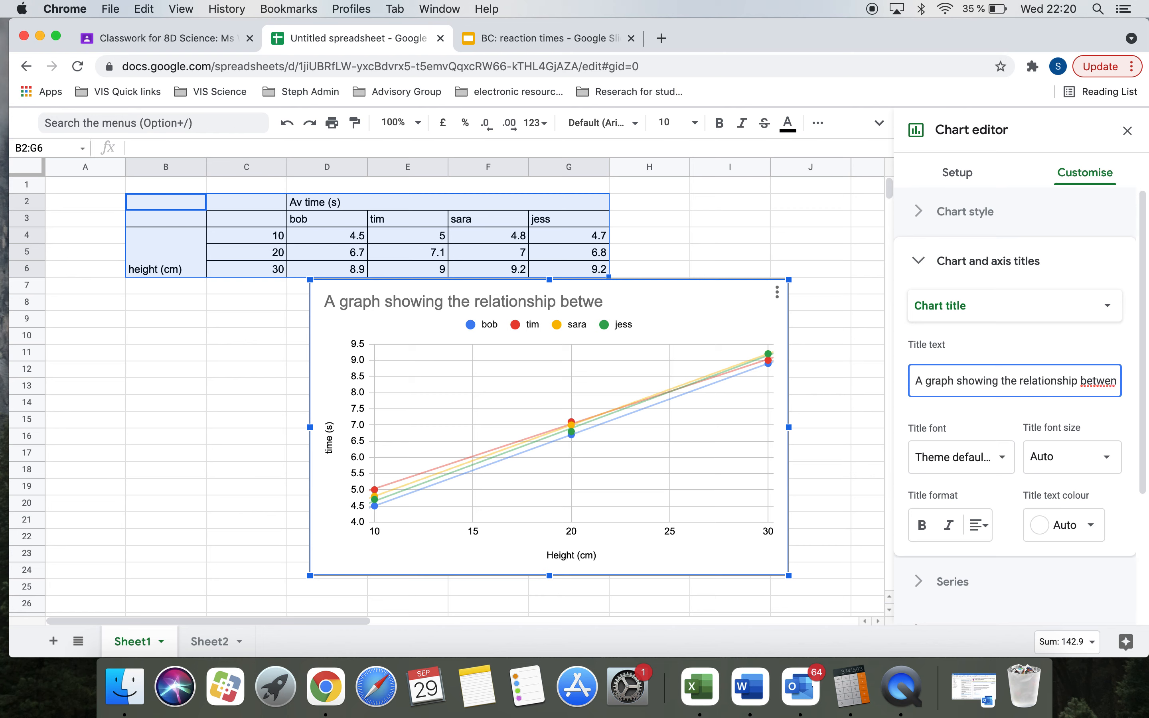
type(" drop heigh")
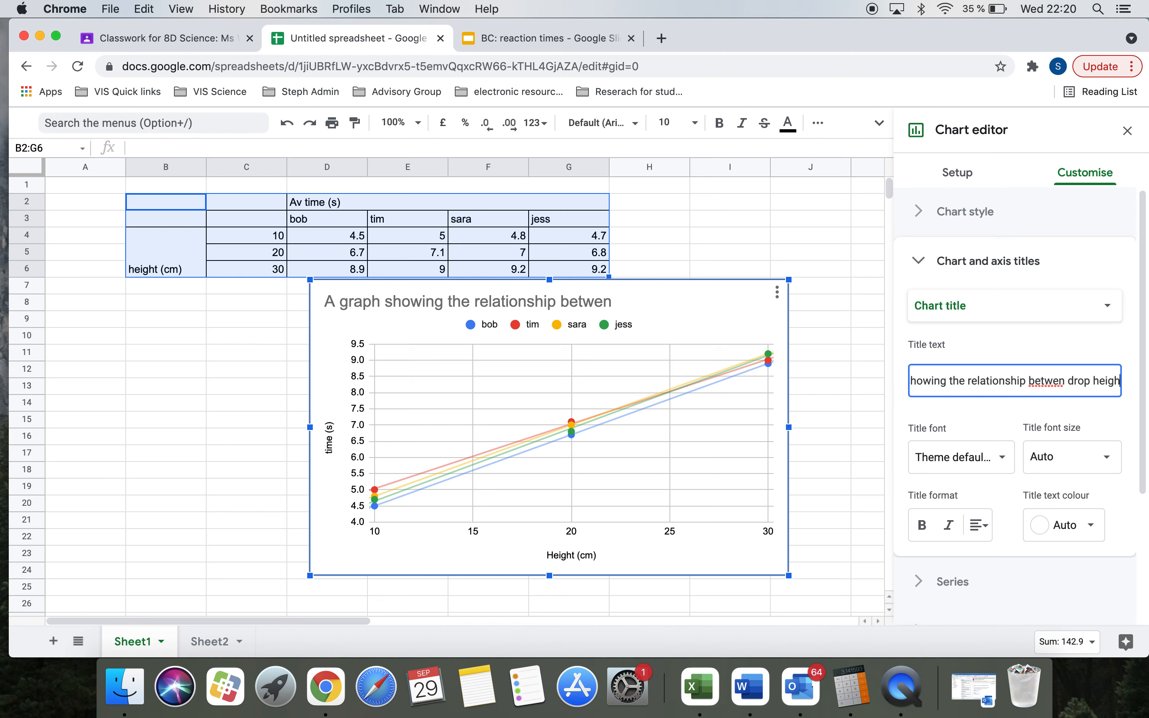
type("t and")
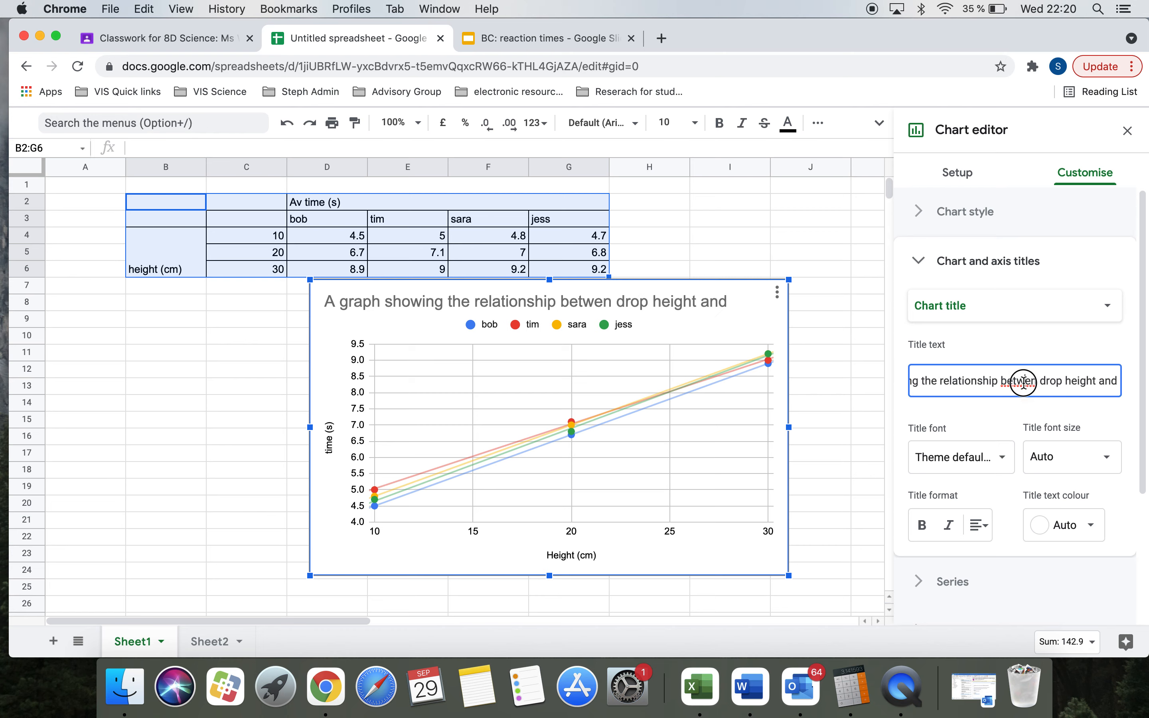
type("e")
left_click(1112, 388)
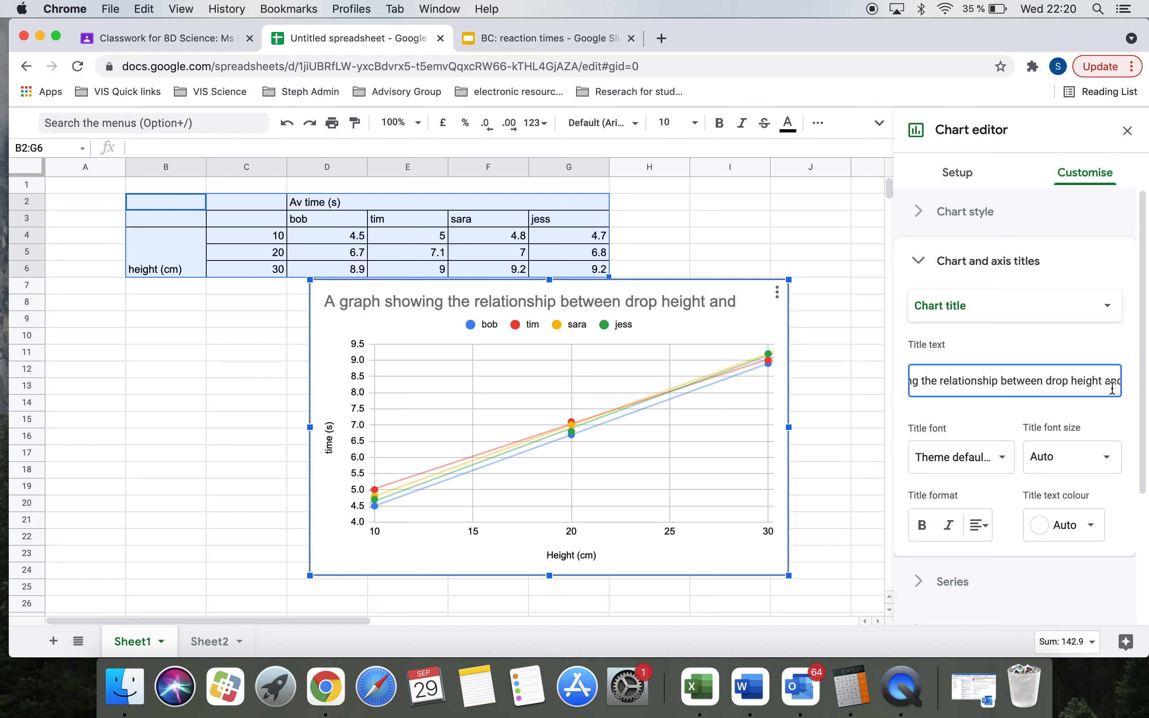
key("Right")
key("Right")
key("Right")
type("the tim")
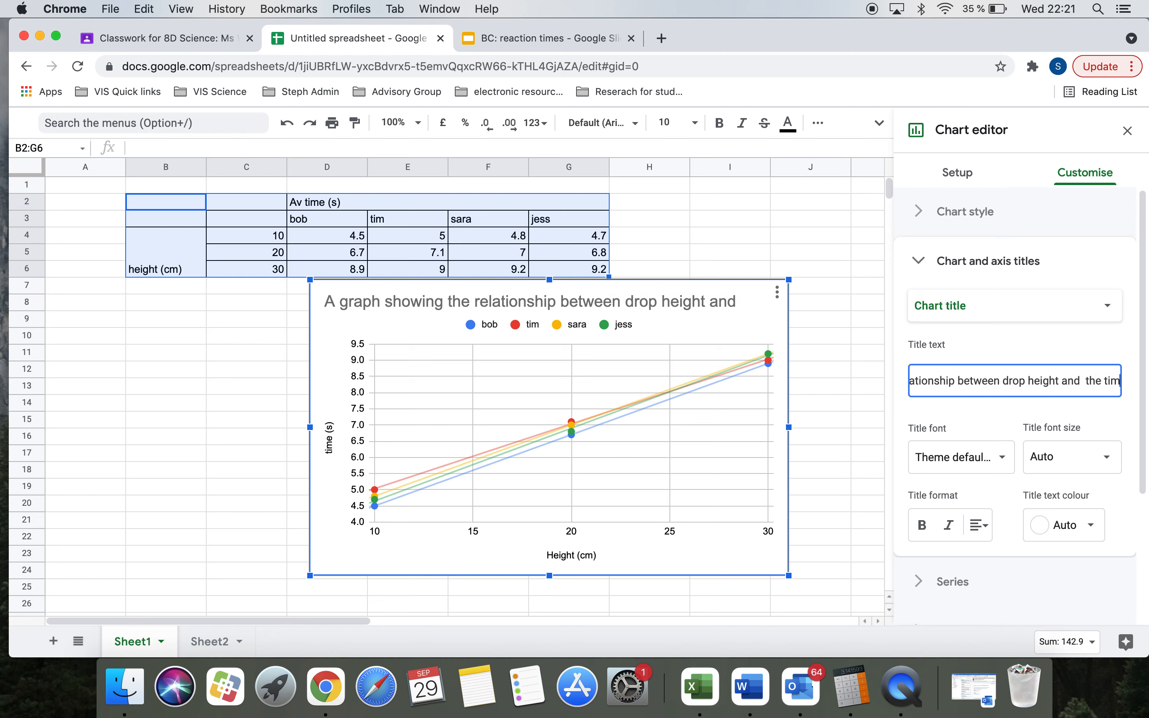
type("e of fall")
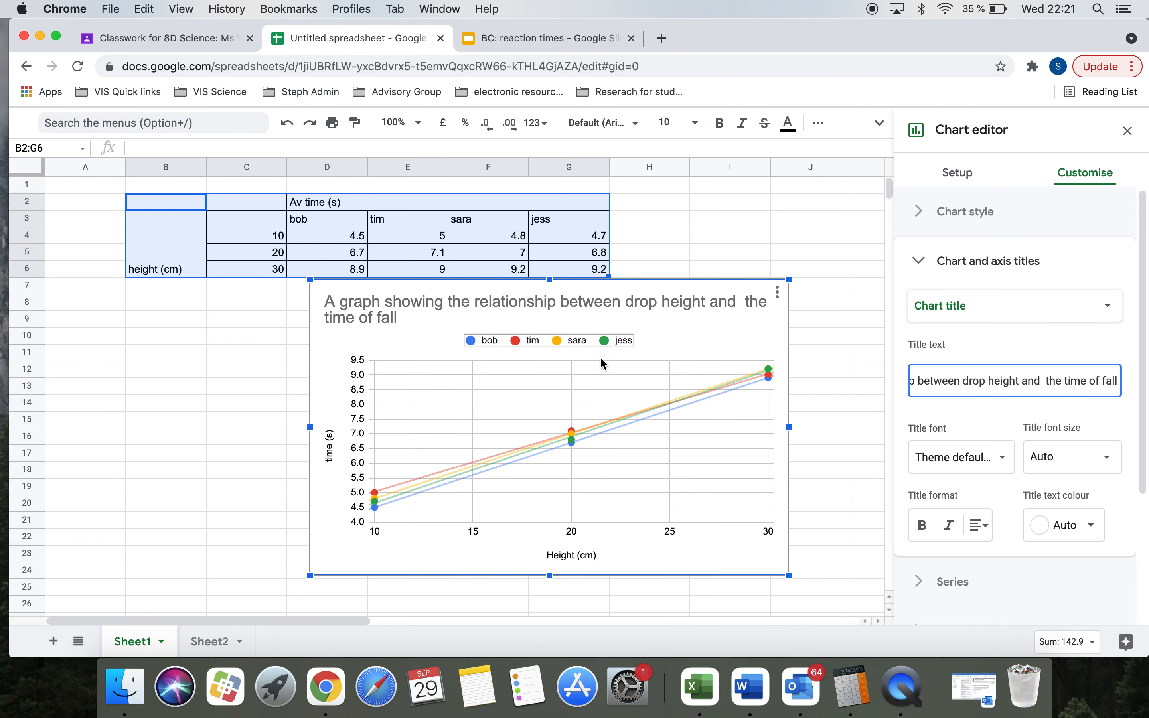
left_click(979, 525)
Step: Centre the chart title and return to the chart's setup options
left_click(994, 550)
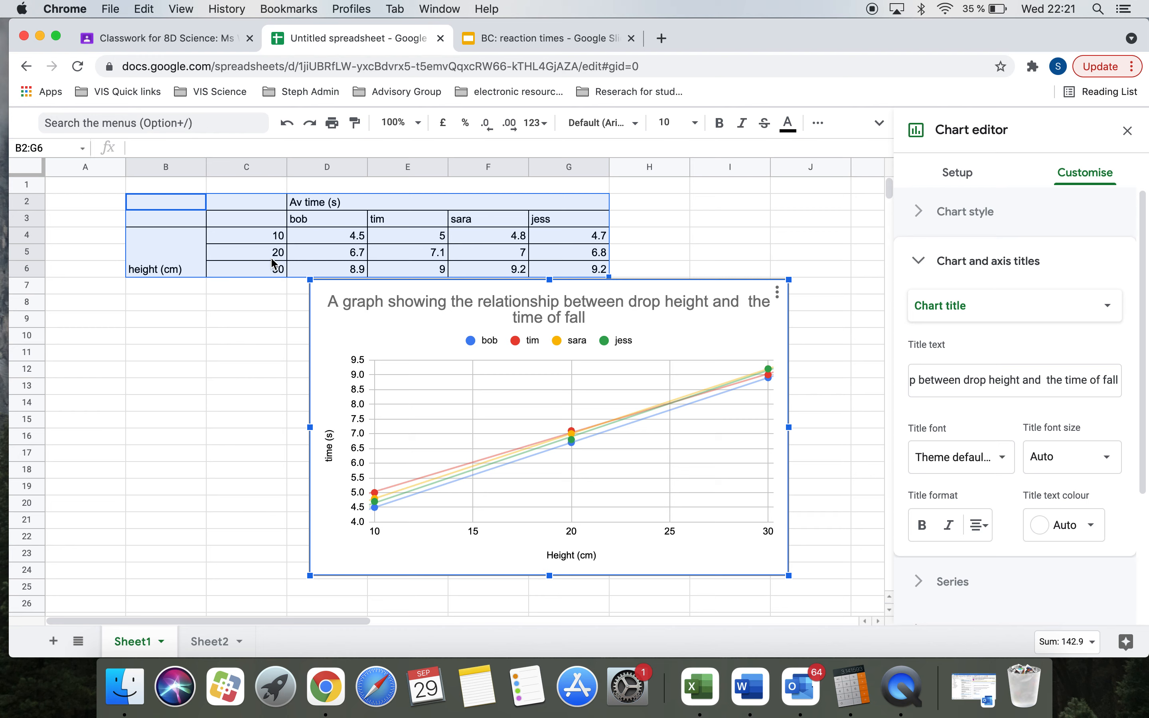
left_click(956, 176)
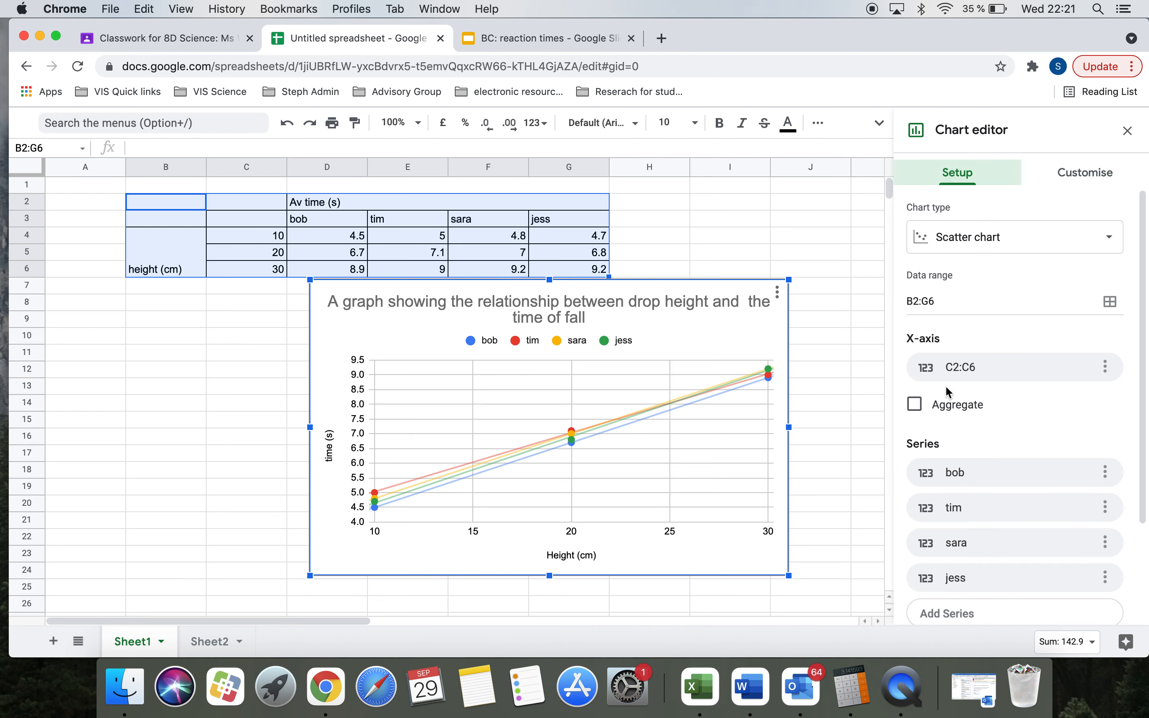
scroll(946, 387, "down", 3)
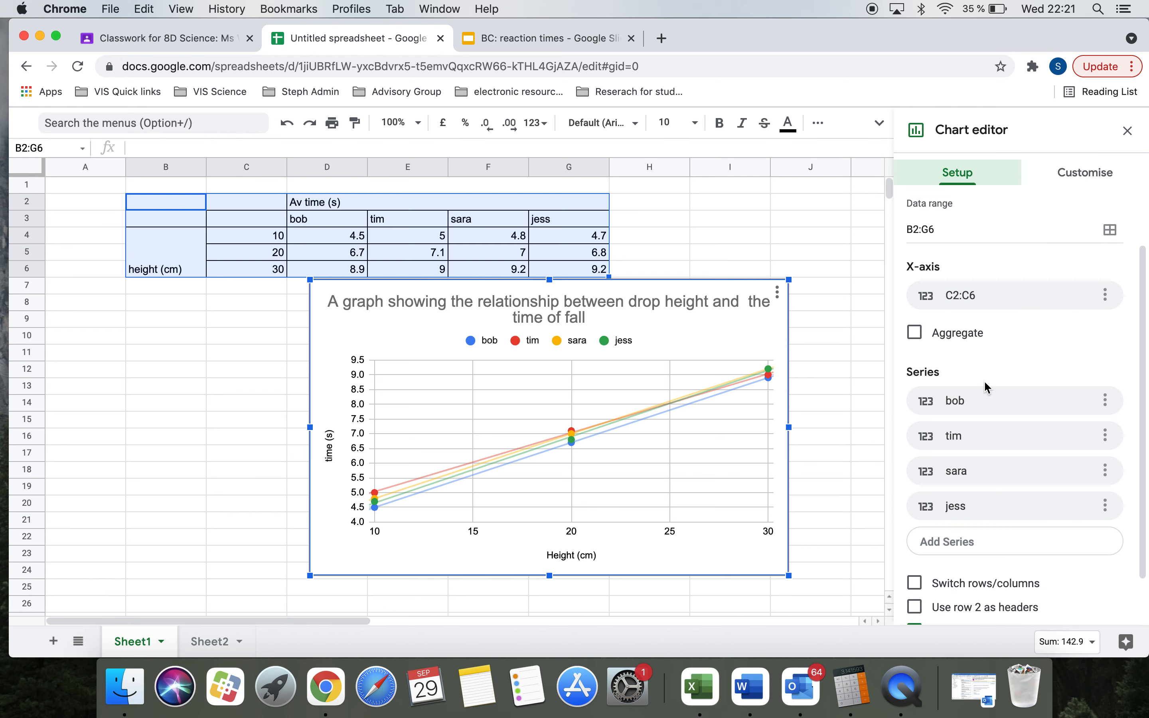